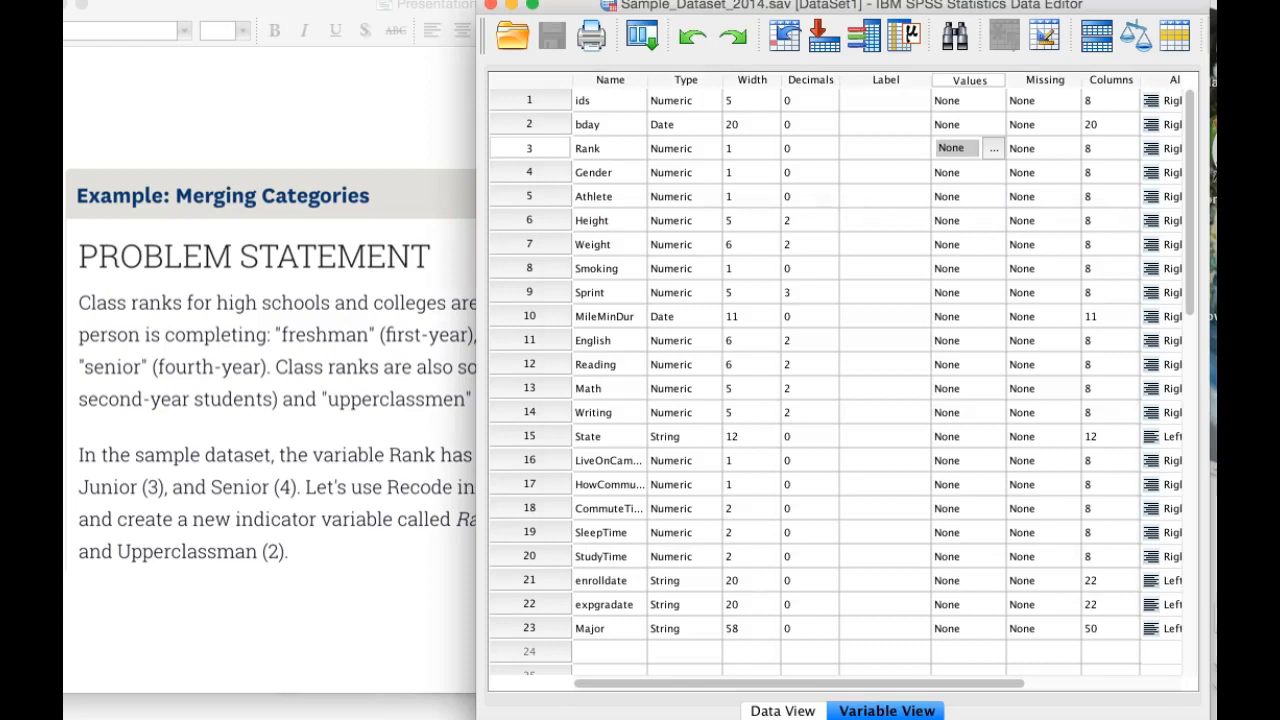
Step: Read the Method 1 recode instructions in the presentation Presentation1 MY RECODE.pptx and return to the dataset's data view in SPSS
click(784, 711)
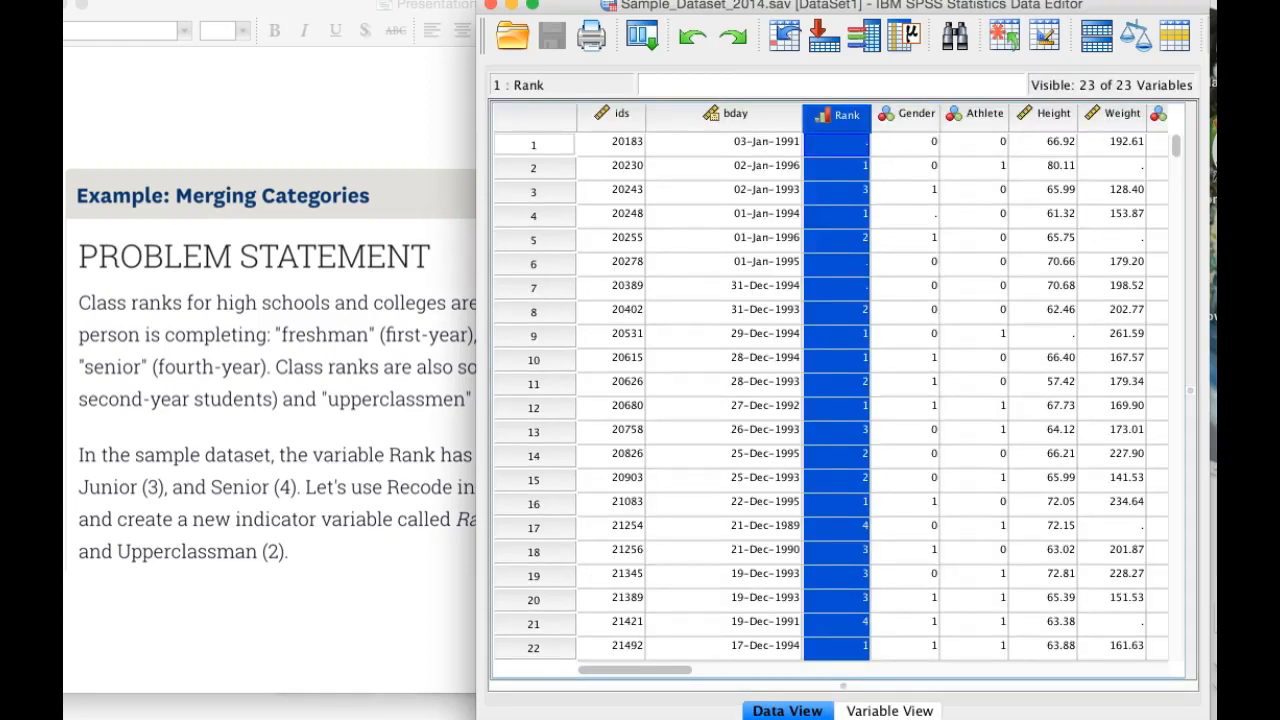
click(270, 400)
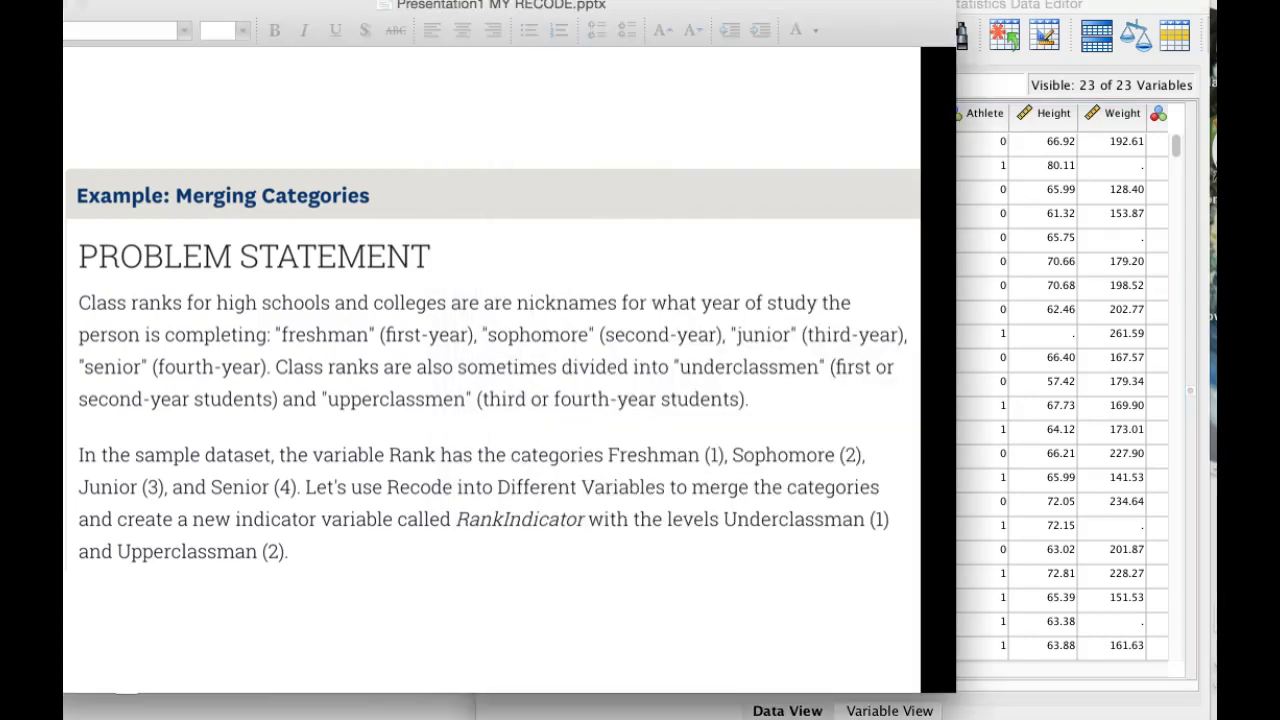
key(Down)
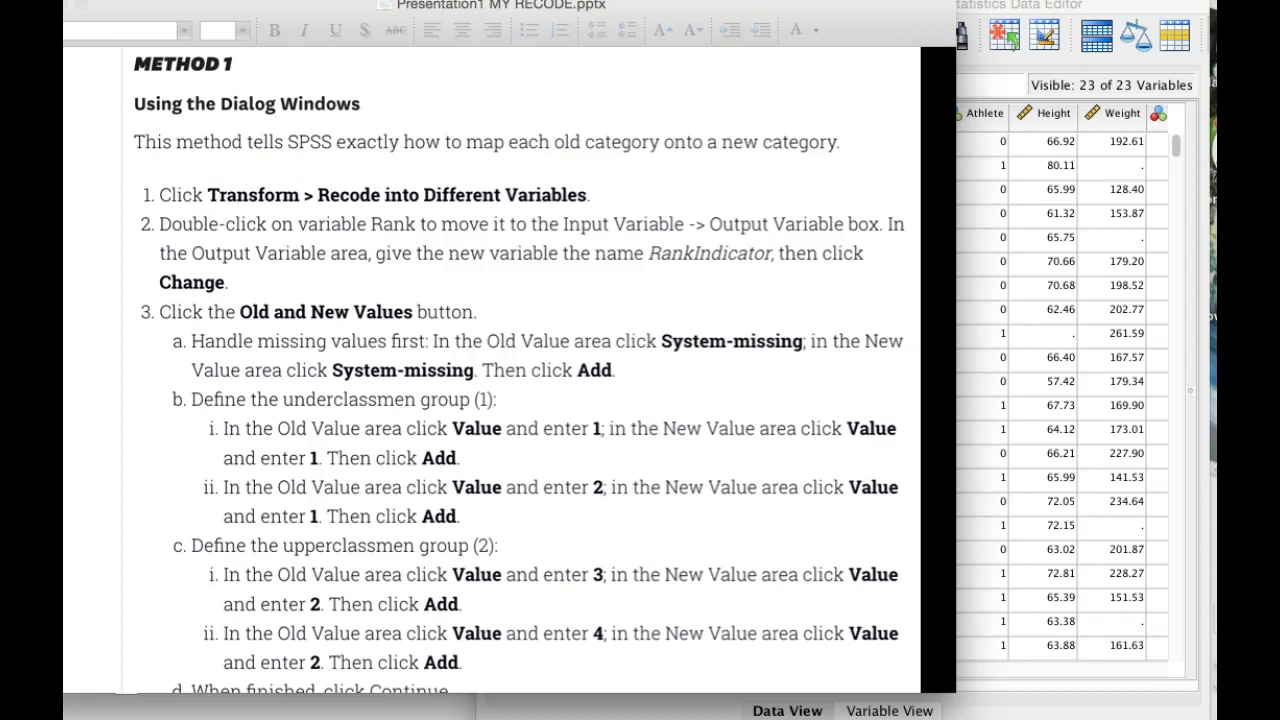
key(super+Tab)
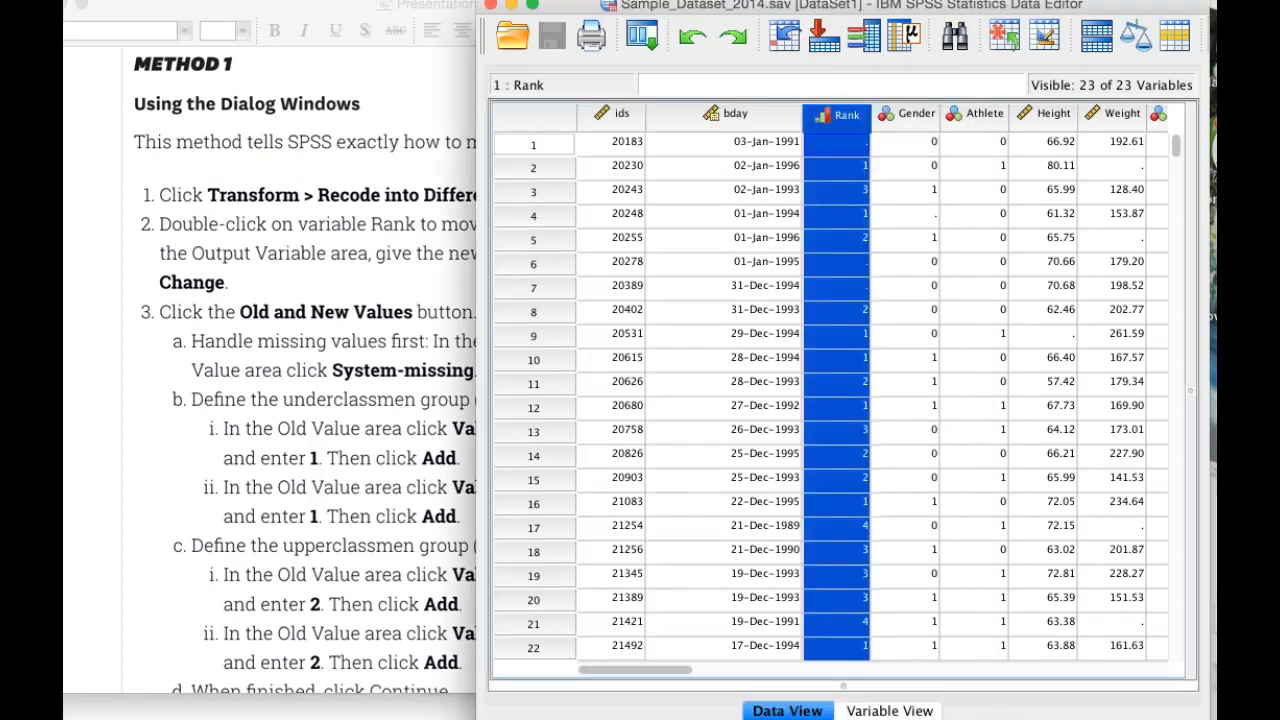
Step: Start Recode into Different Variables with Rank as the input variable
click(378, 0)
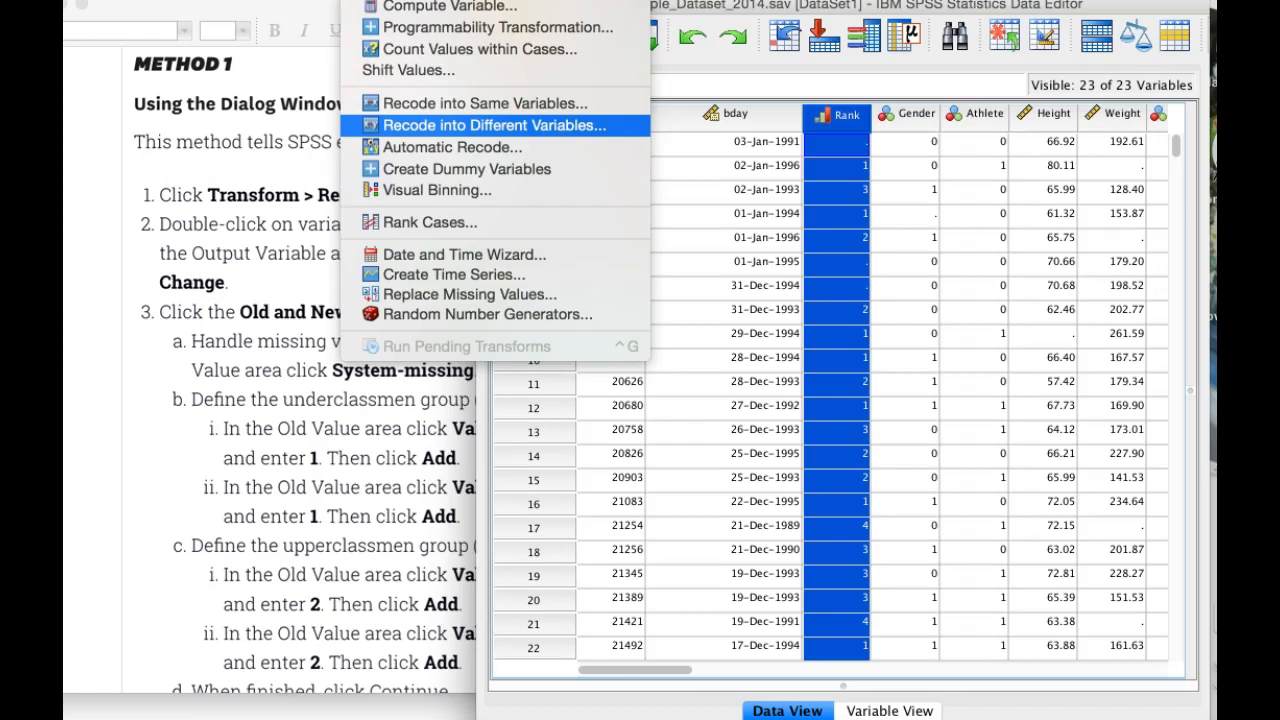
click(495, 126)
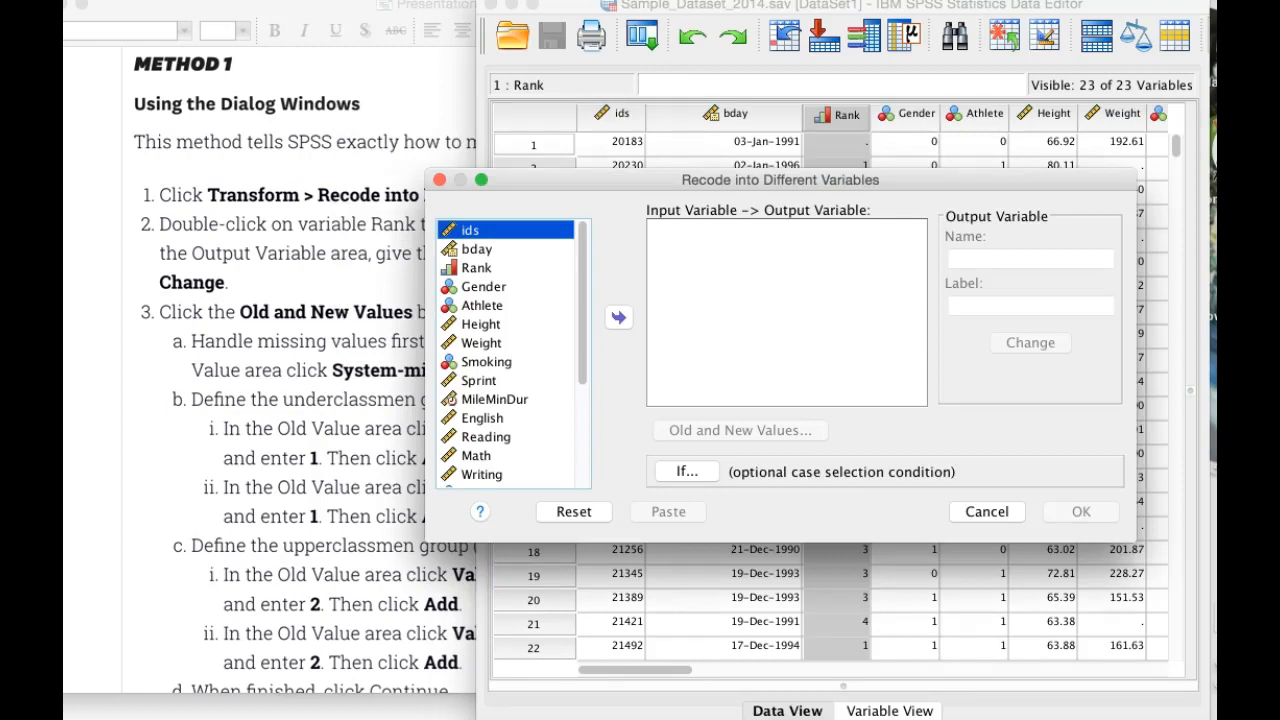
click(477, 268)
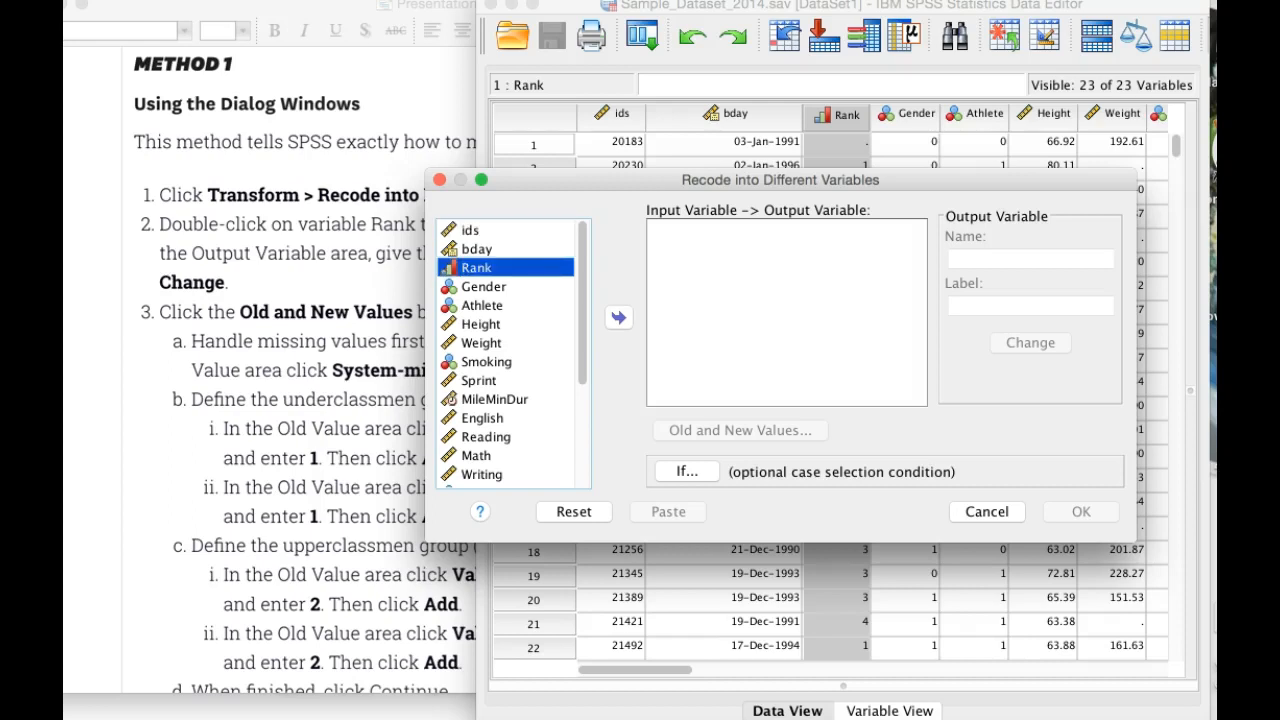
click(619, 318)
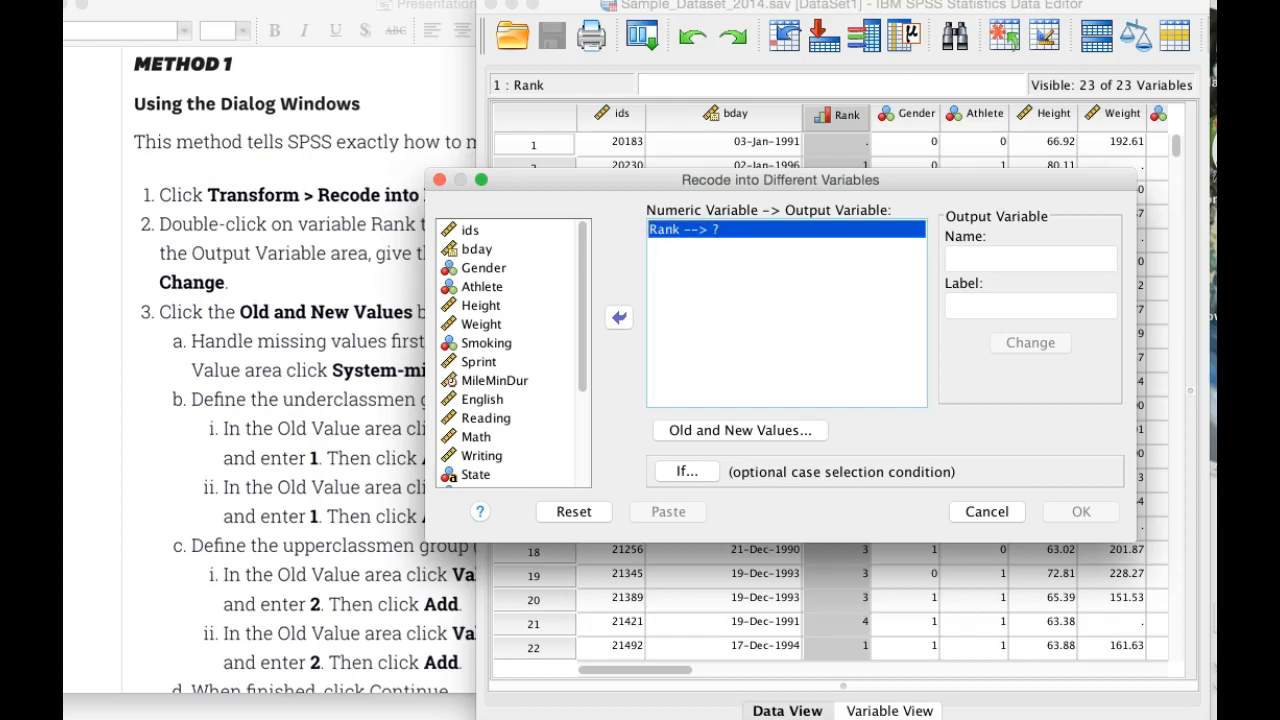
Step: Name the output variable for Rank RankIndicator and apply the name
click(1022, 259)
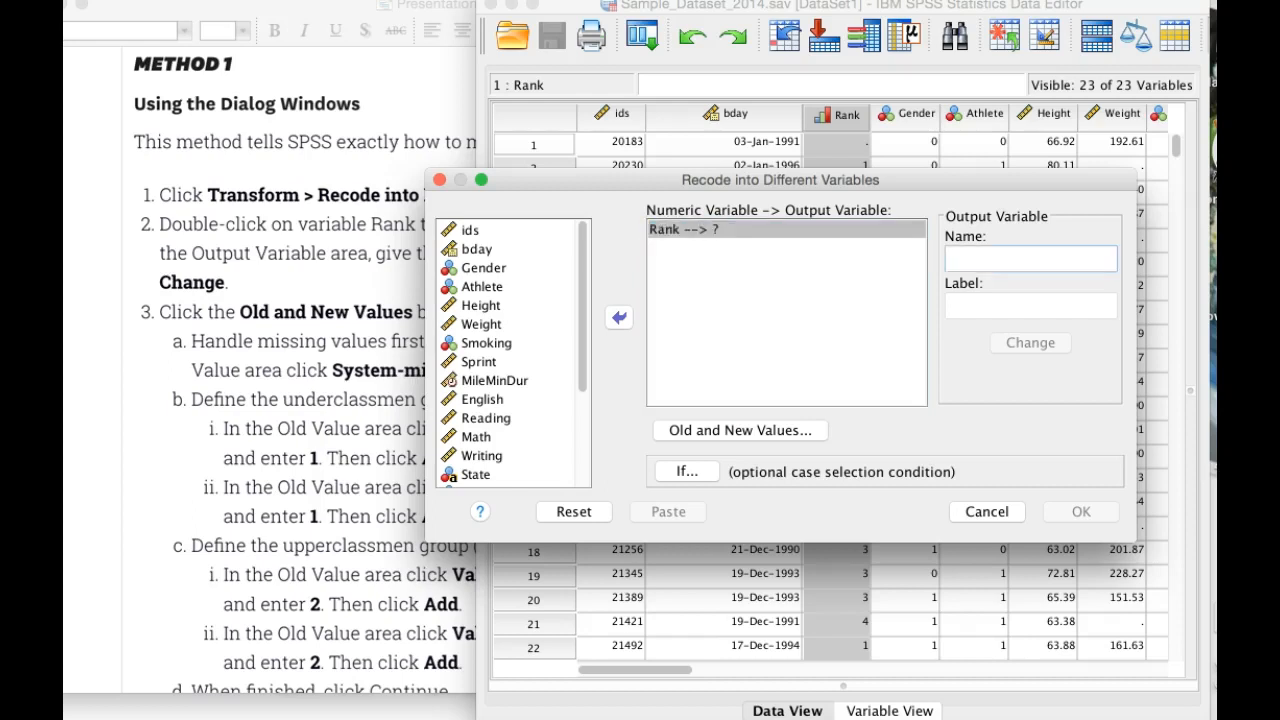
text(RankIndicator)
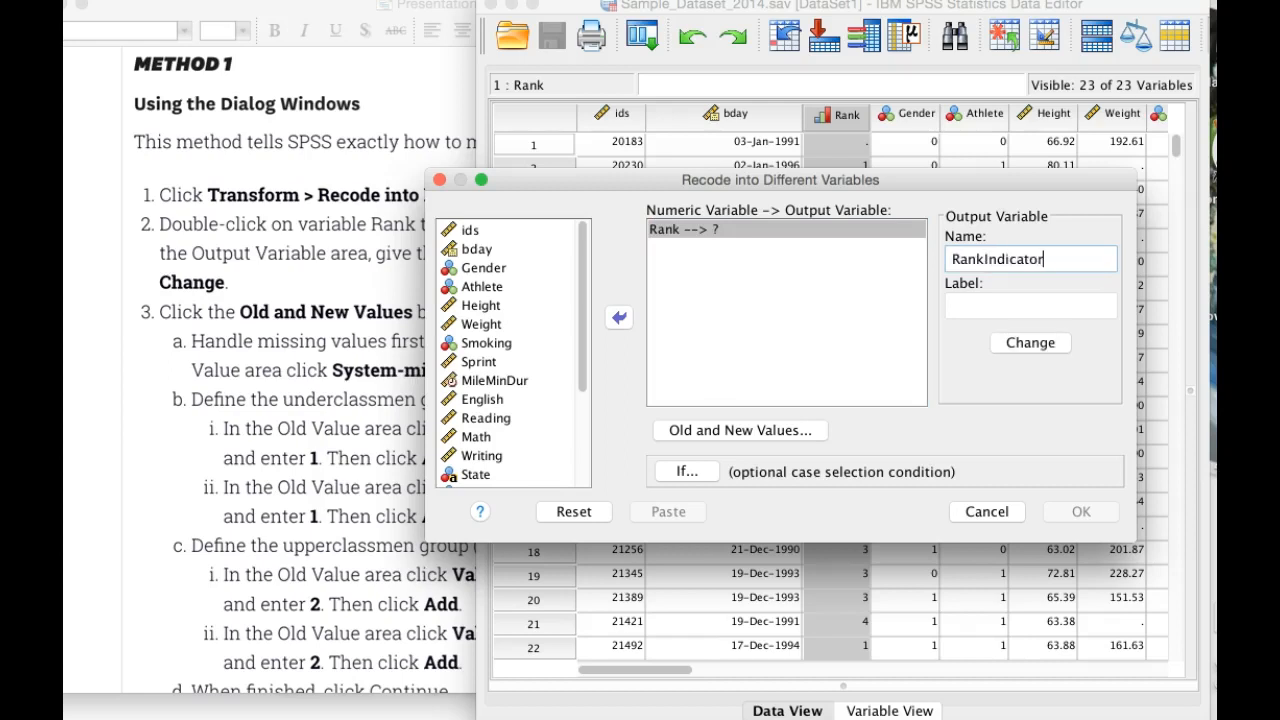
click(1030, 343)
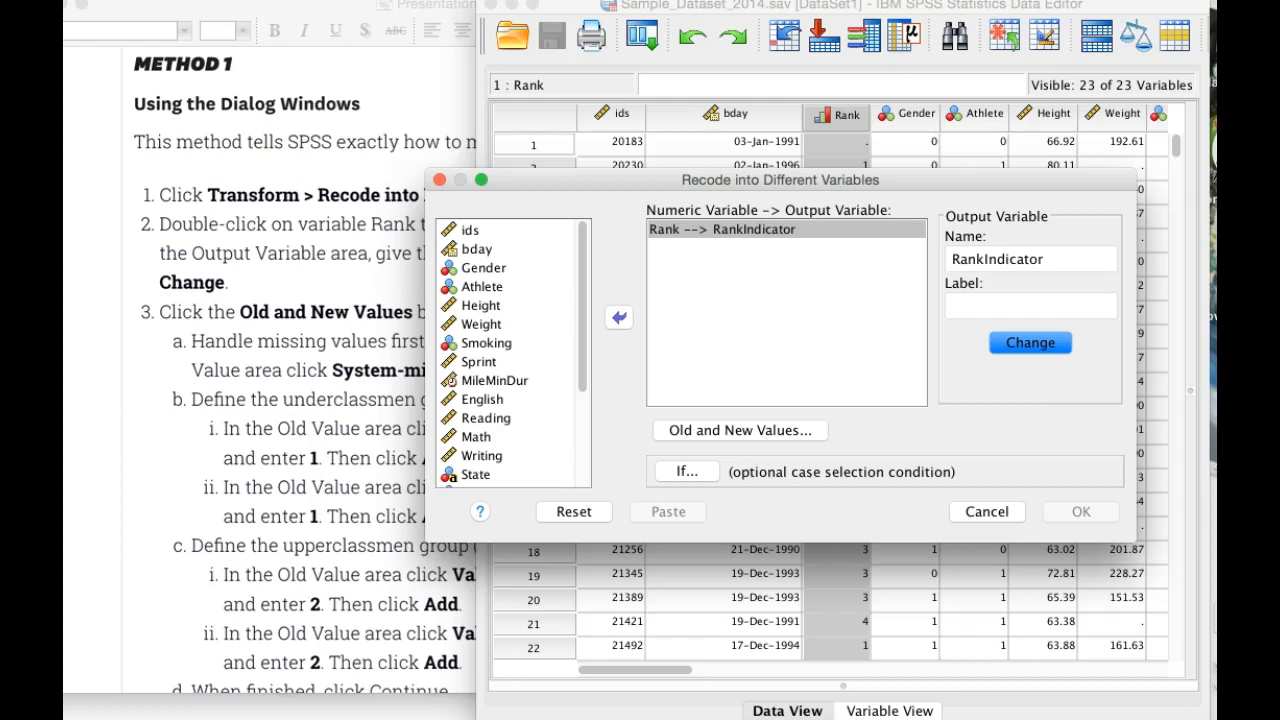
Step: Add a recode rule to the old and new values that maps system-missing to system-missing
click(740, 430)
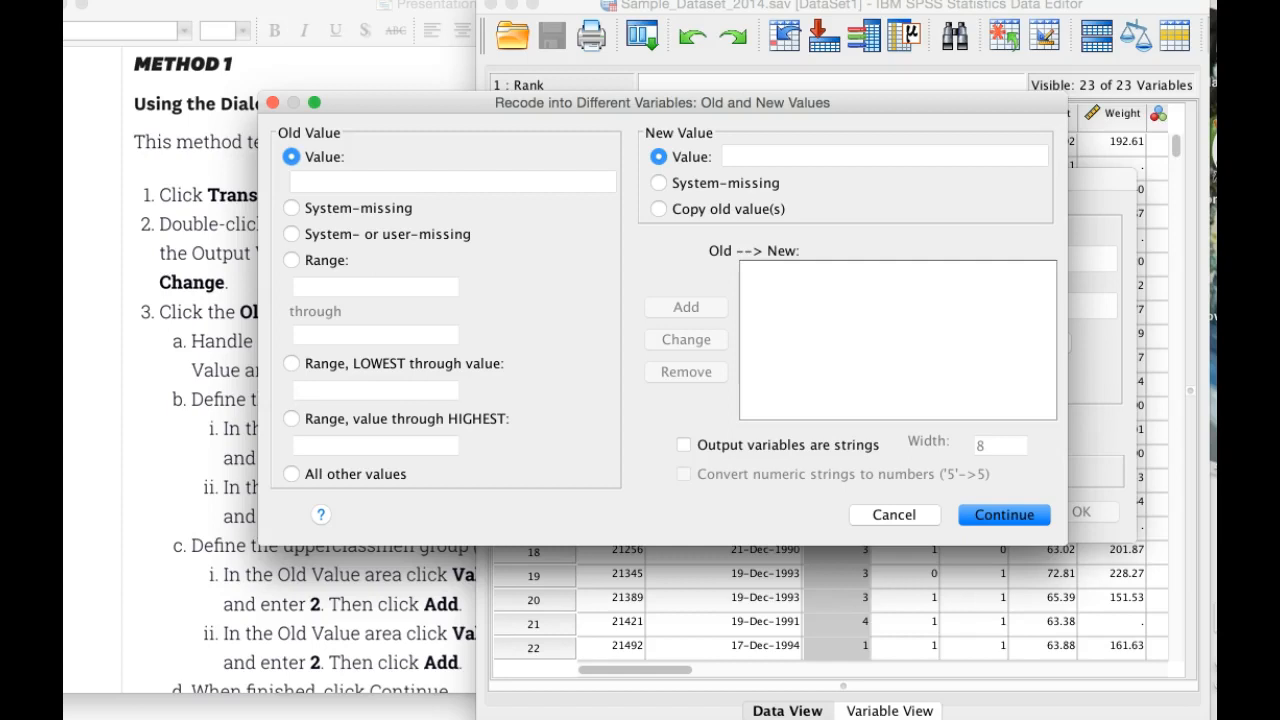
click(291, 208)
click(658, 183)
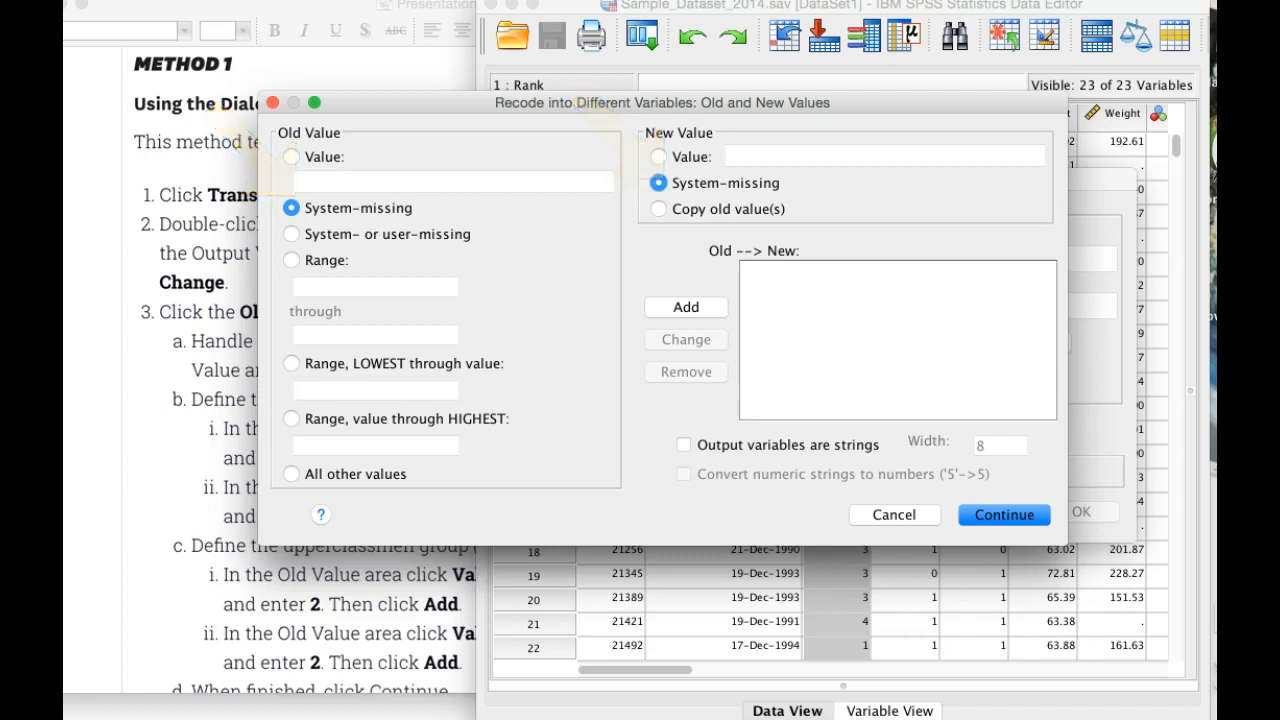
click(686, 307)
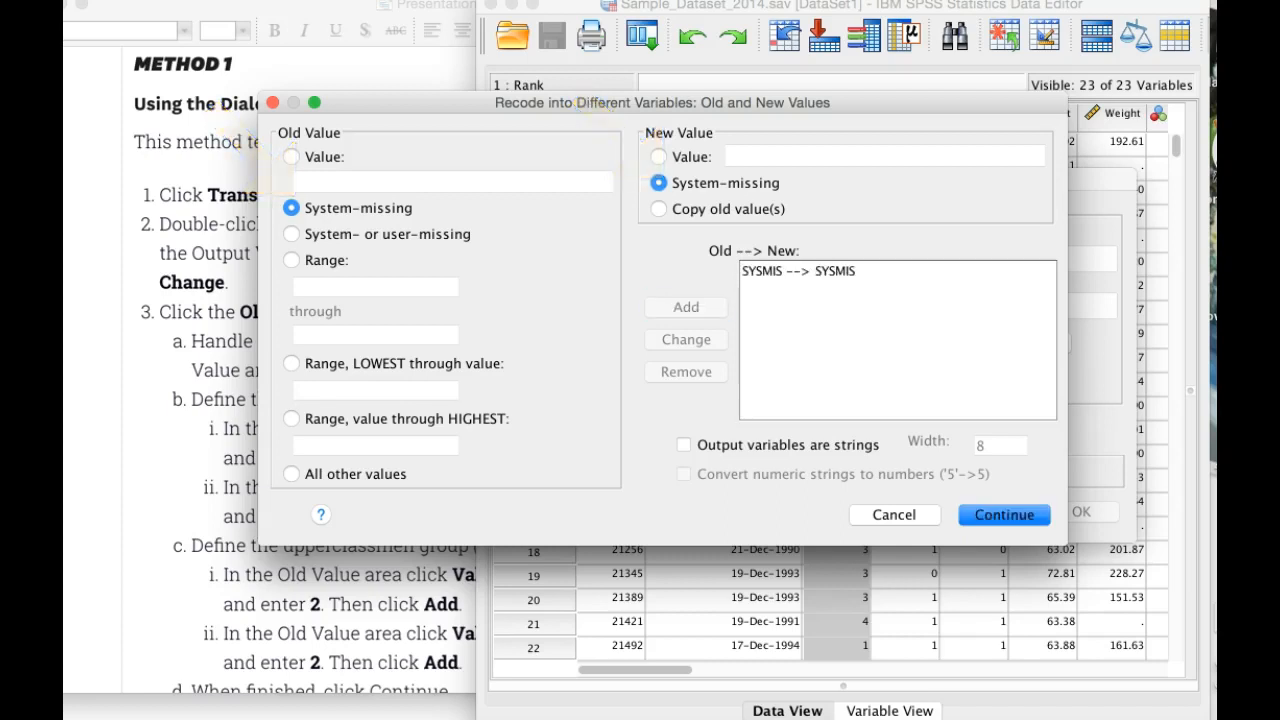
Step: Add a recode rule that maps old value 1 to new value 1
click(291, 157)
click(658, 157)
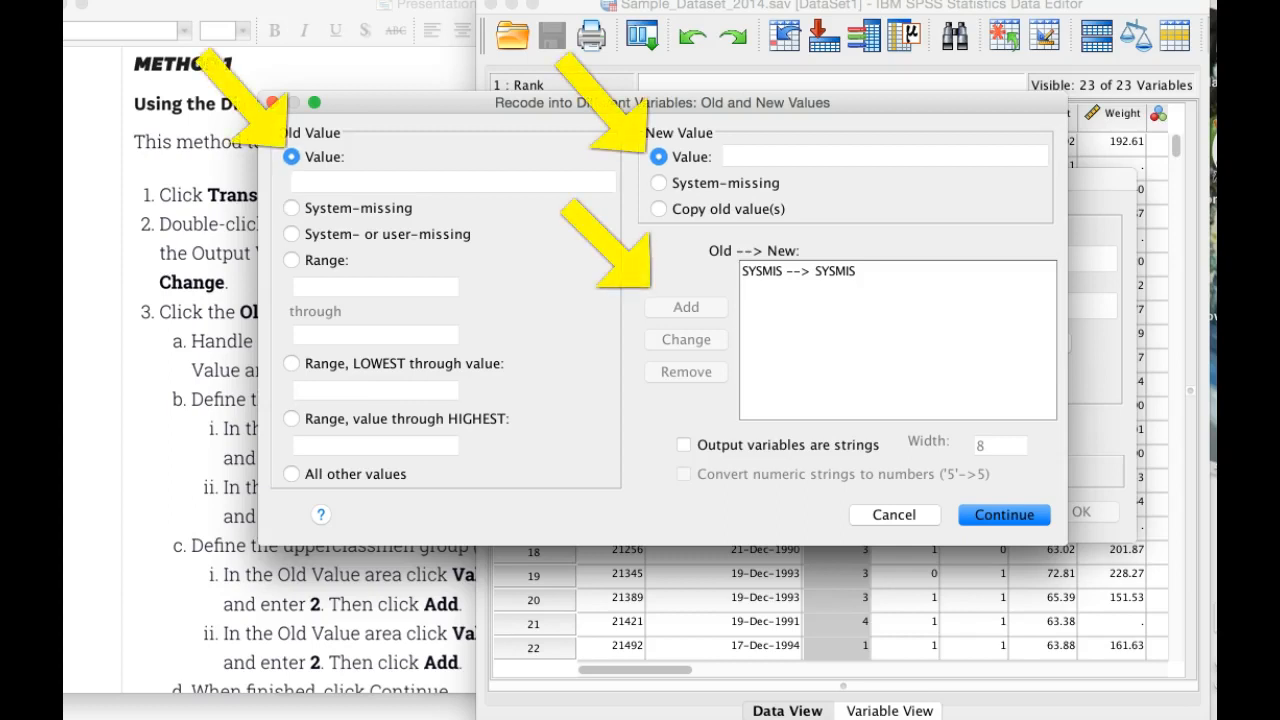
click(320, 182)
text(1)
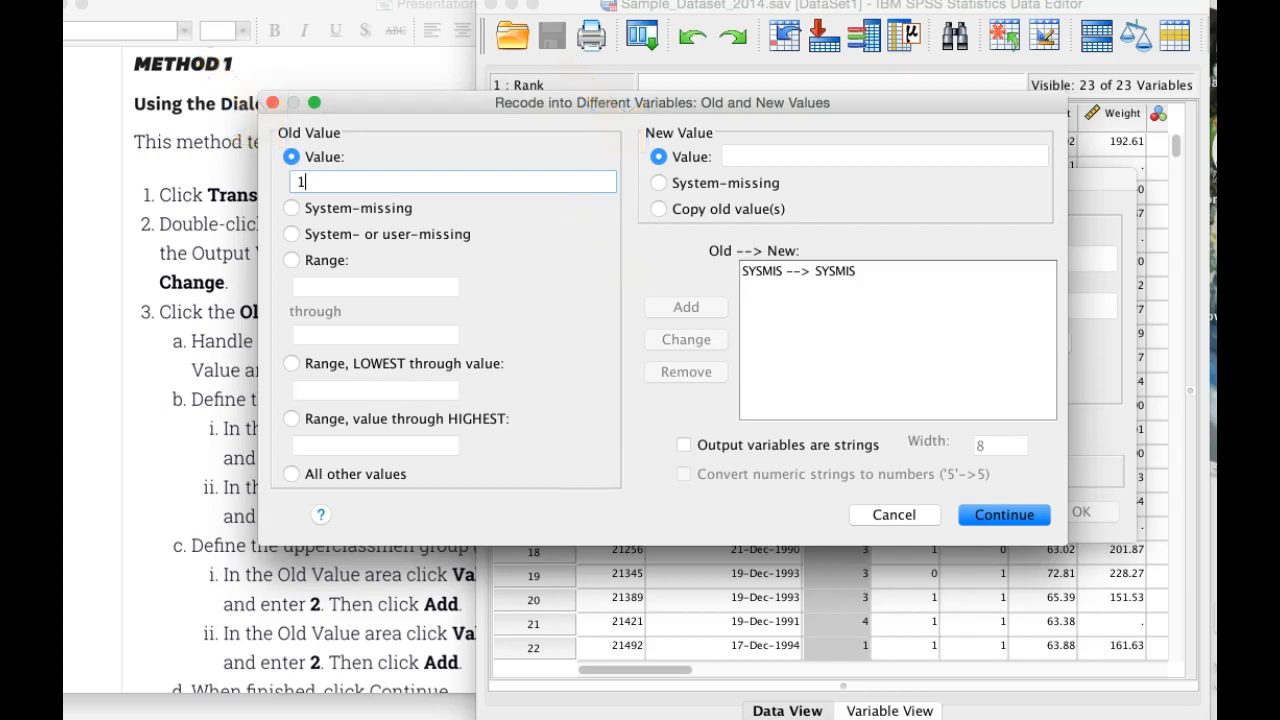
click(760, 156)
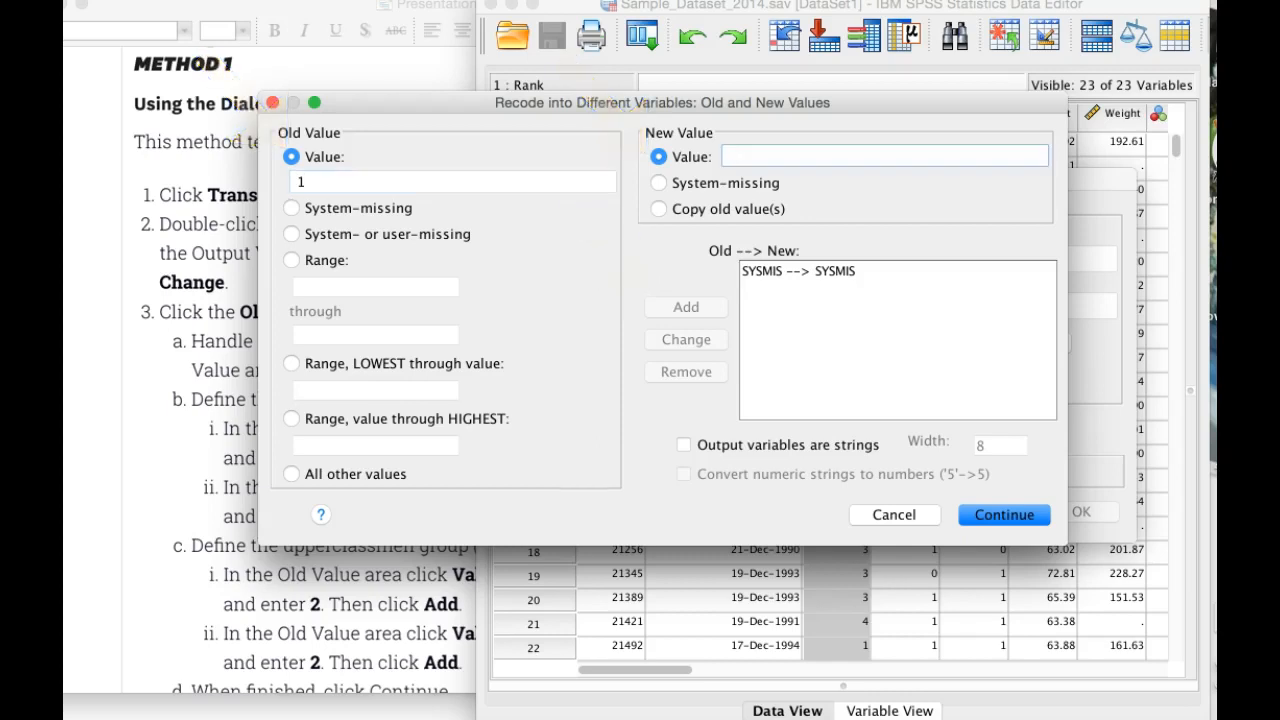
text(1)
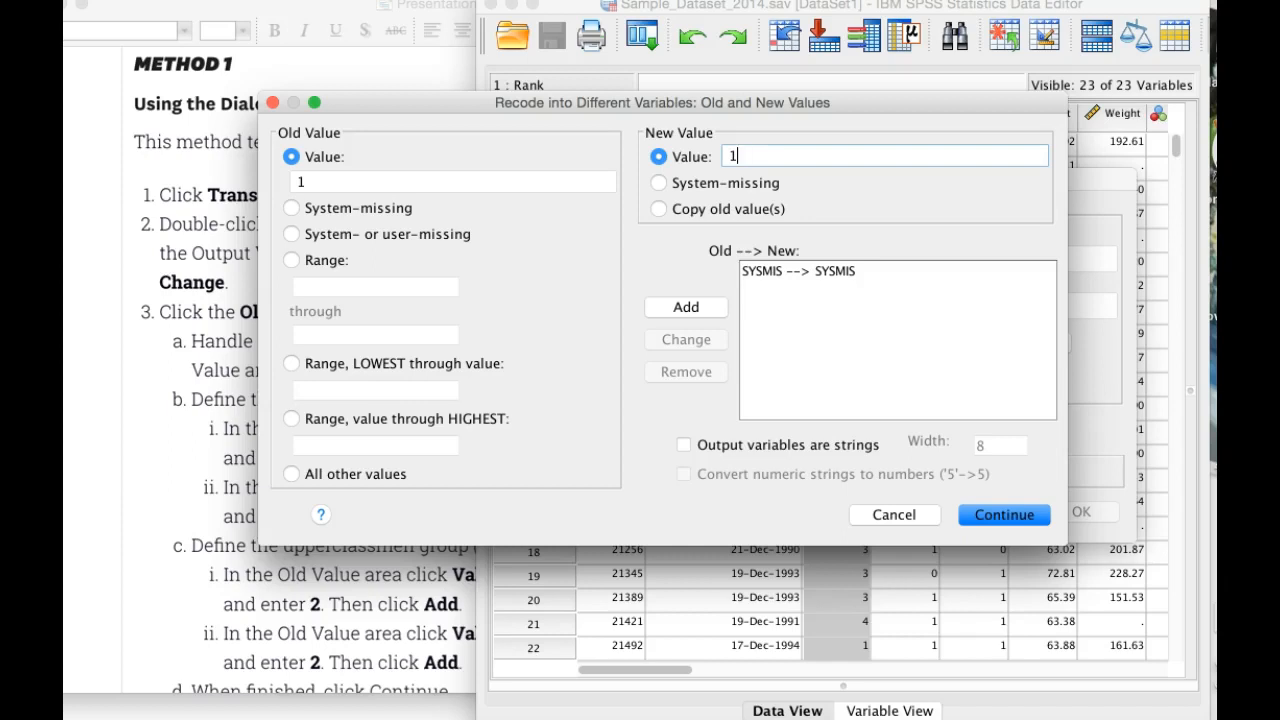
click(686, 307)
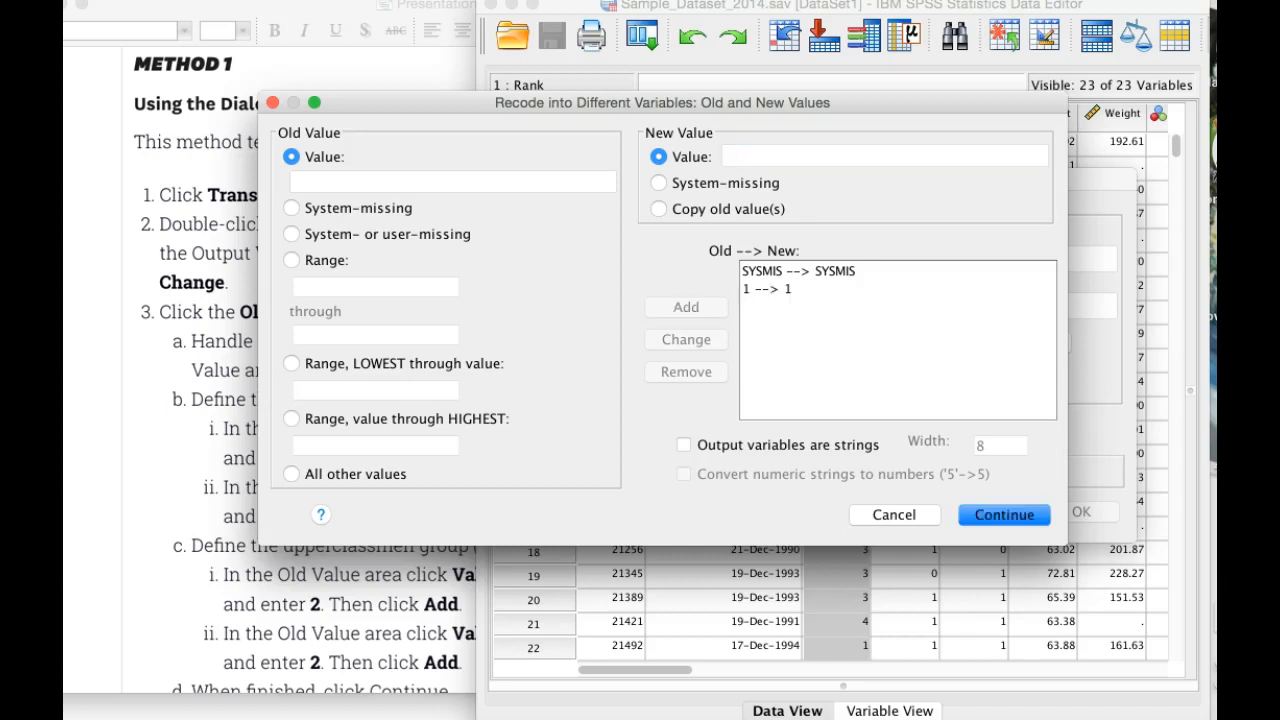
Step: Add a recode rule that maps old value 2 to new value 1
click(400, 181)
text(2)
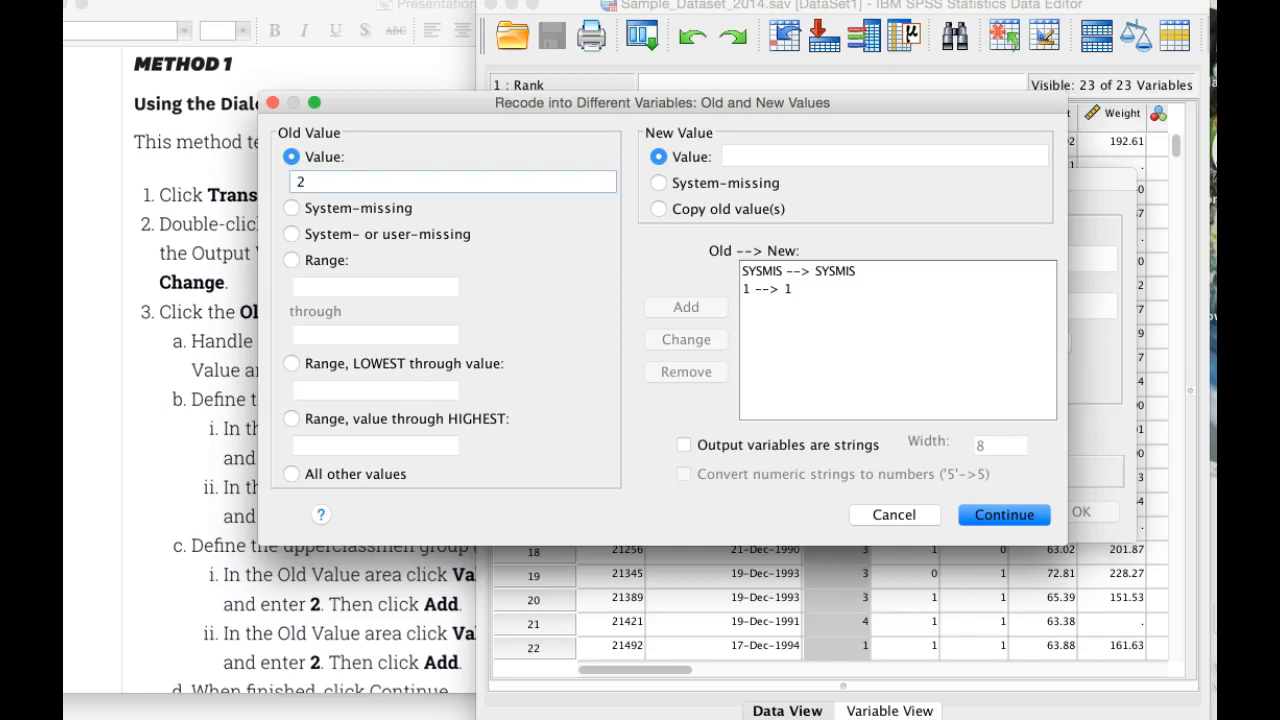
click(800, 156)
text(1)
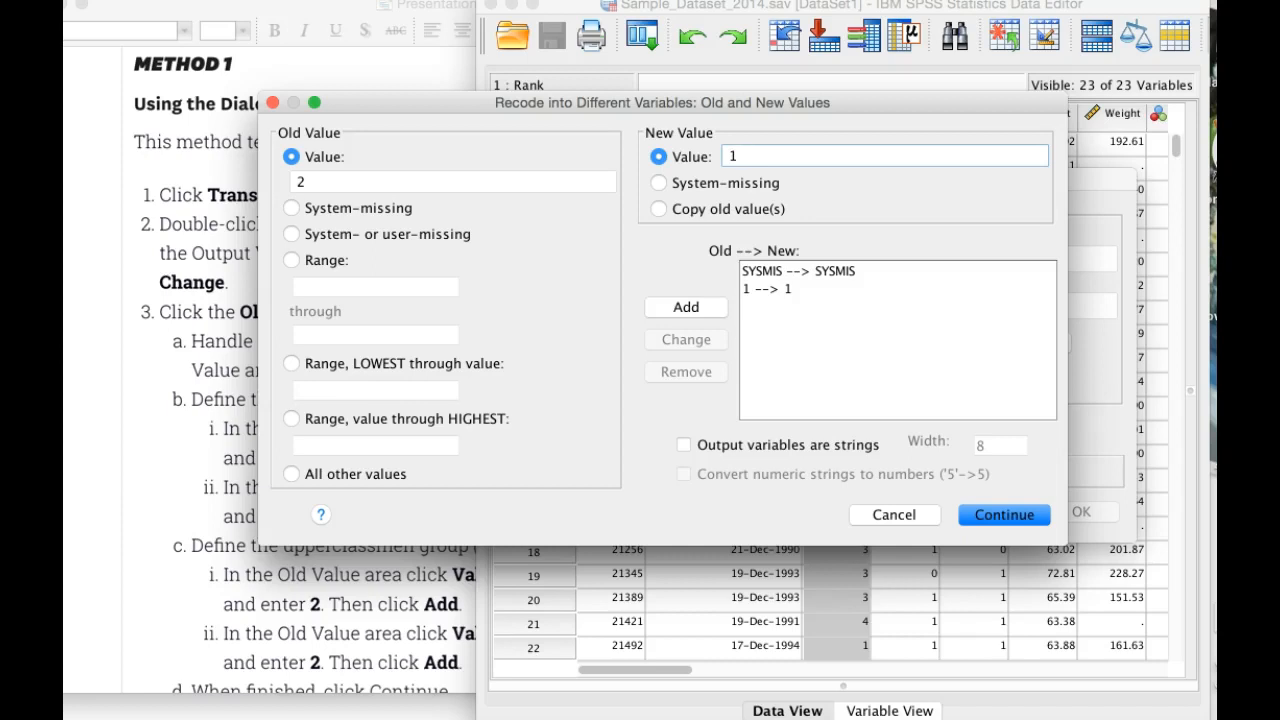
click(686, 307)
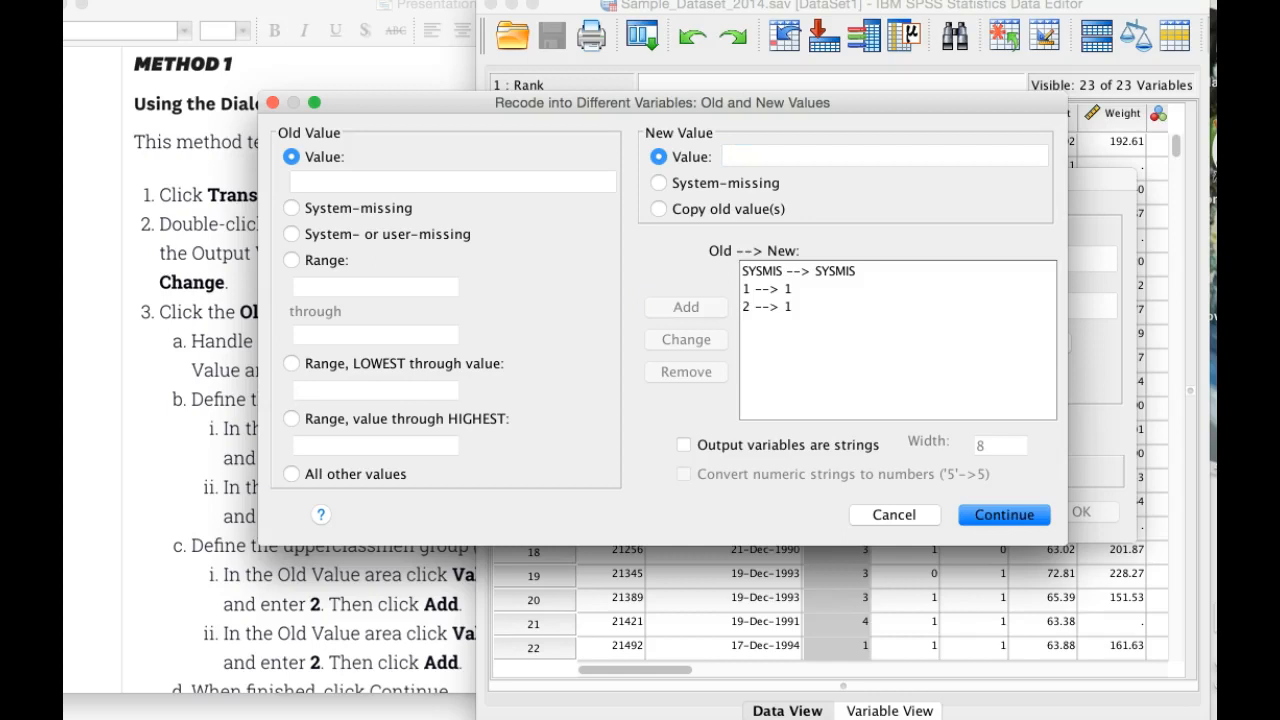
Step: Add a recode rule that maps old value 3 to new value 2
key(Tab)
key(Tab)
key(Tab)
key(Tab)
key(Tab)
key(Tab)
key(Tab)
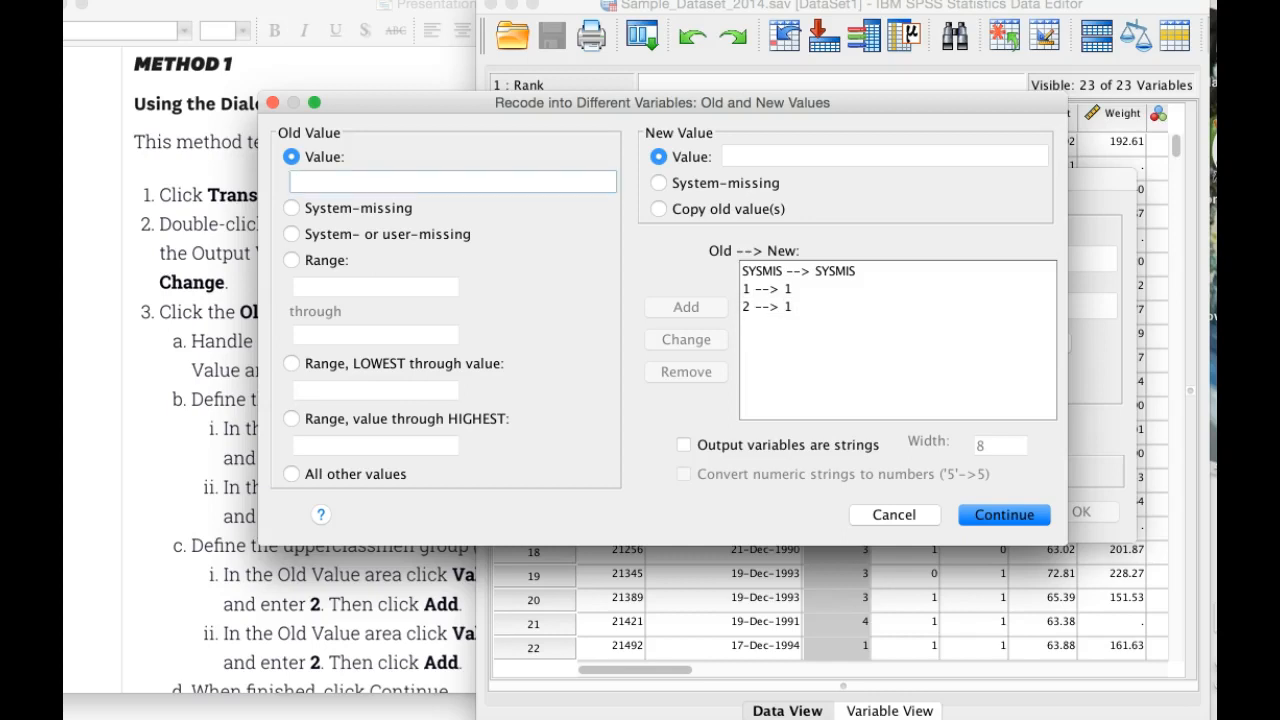
text(3)
key(Tab)
text(2)
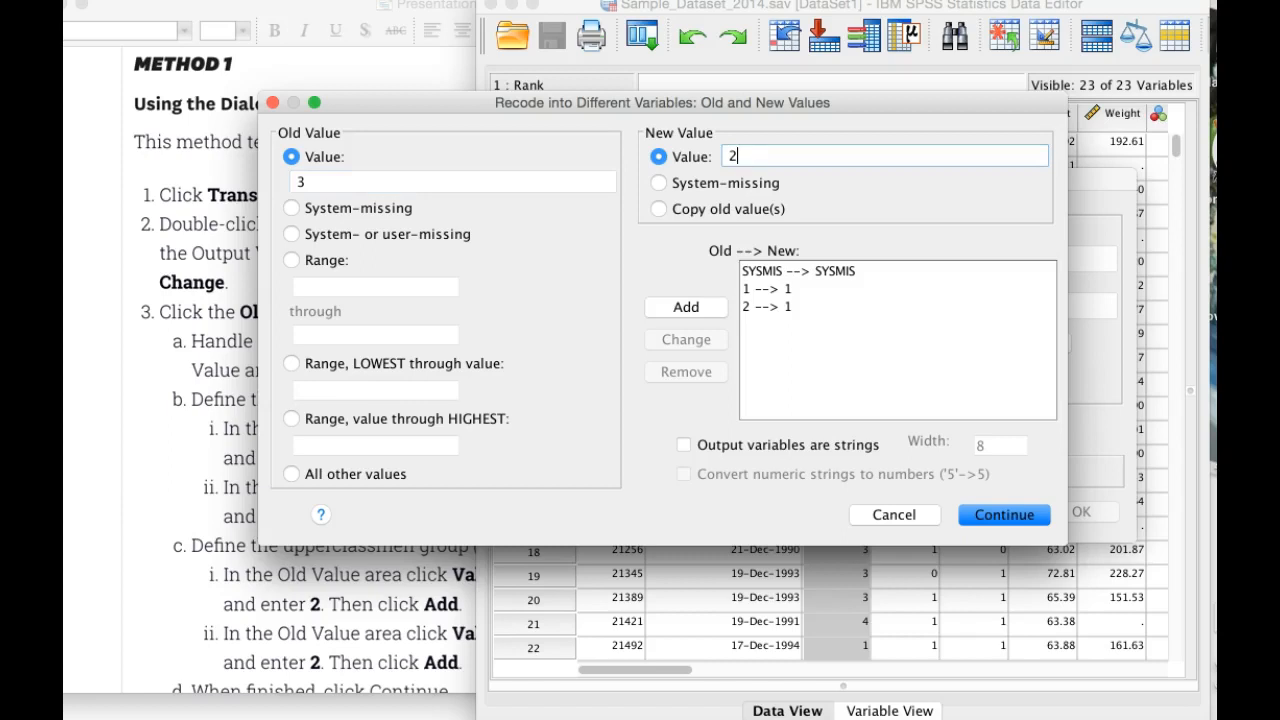
click(686, 307)
Step: Add a recode rule that maps old value 4 to new value 2
click(452, 182)
text(4)
click(884, 156)
text(2)
click(686, 307)
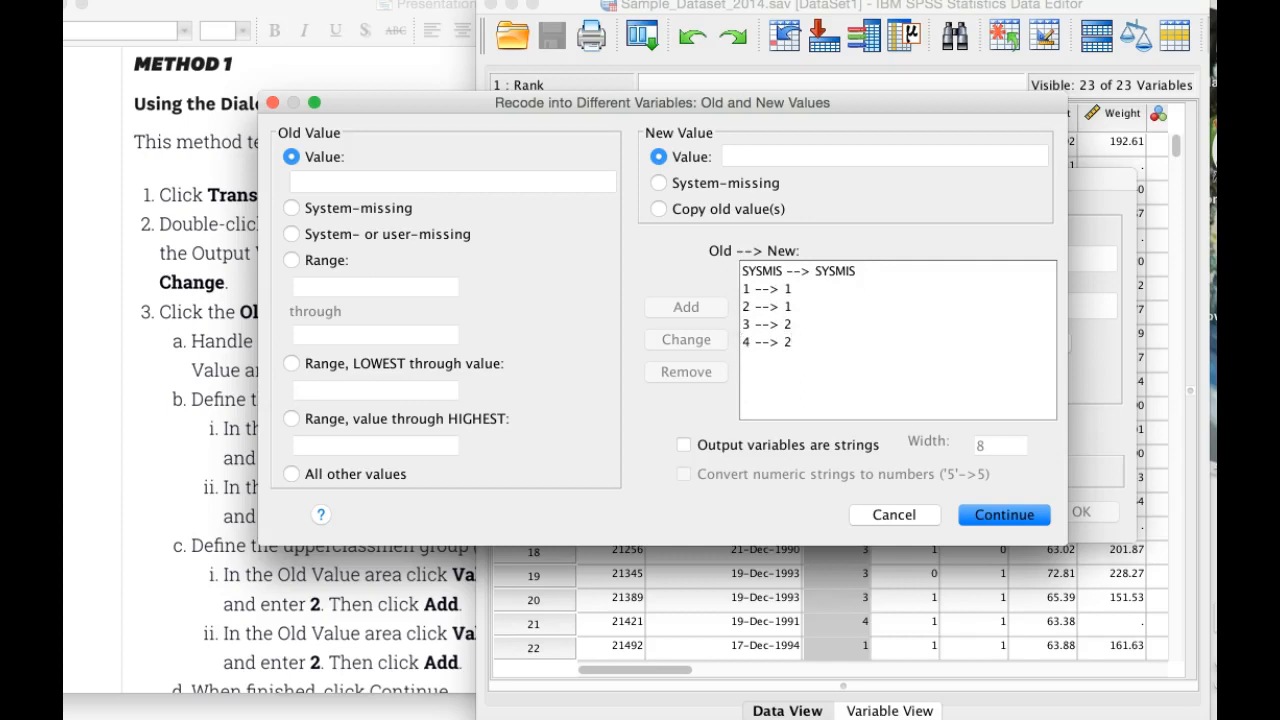
Step: Accept the rules, run the recode of Rank into RankIndicator, and close the output window without saving it
key(Return)
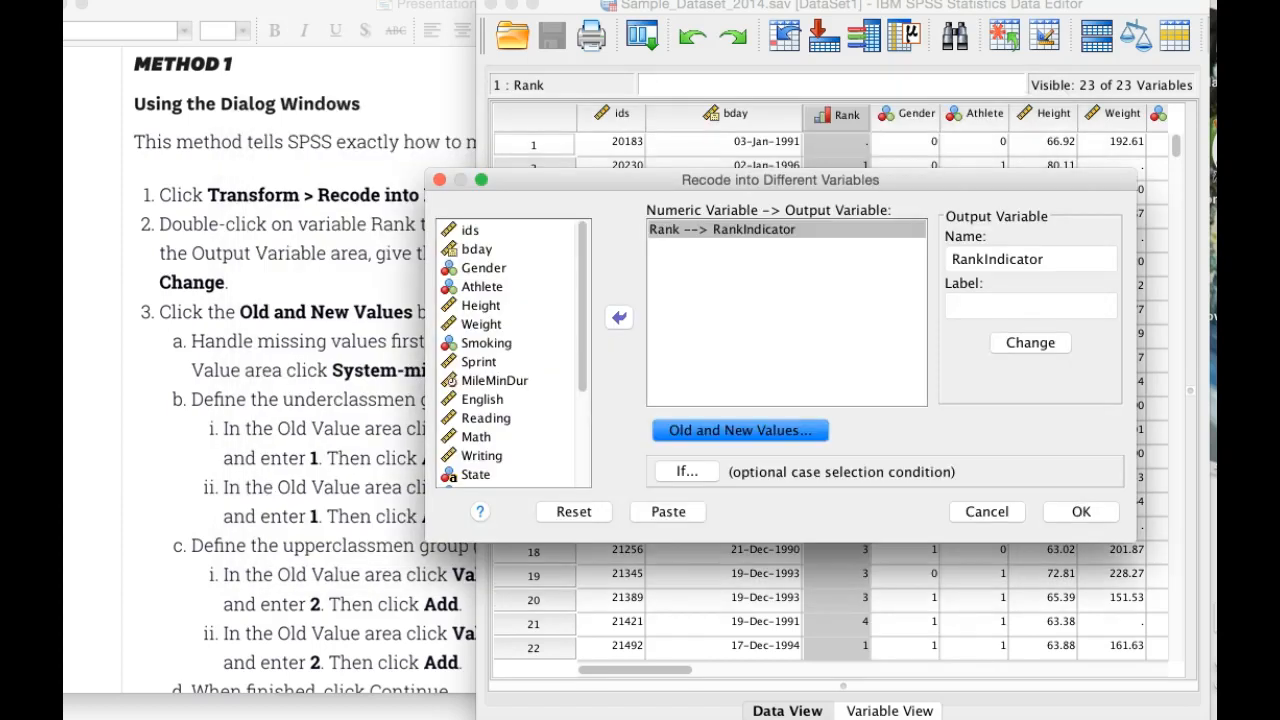
key(Return)
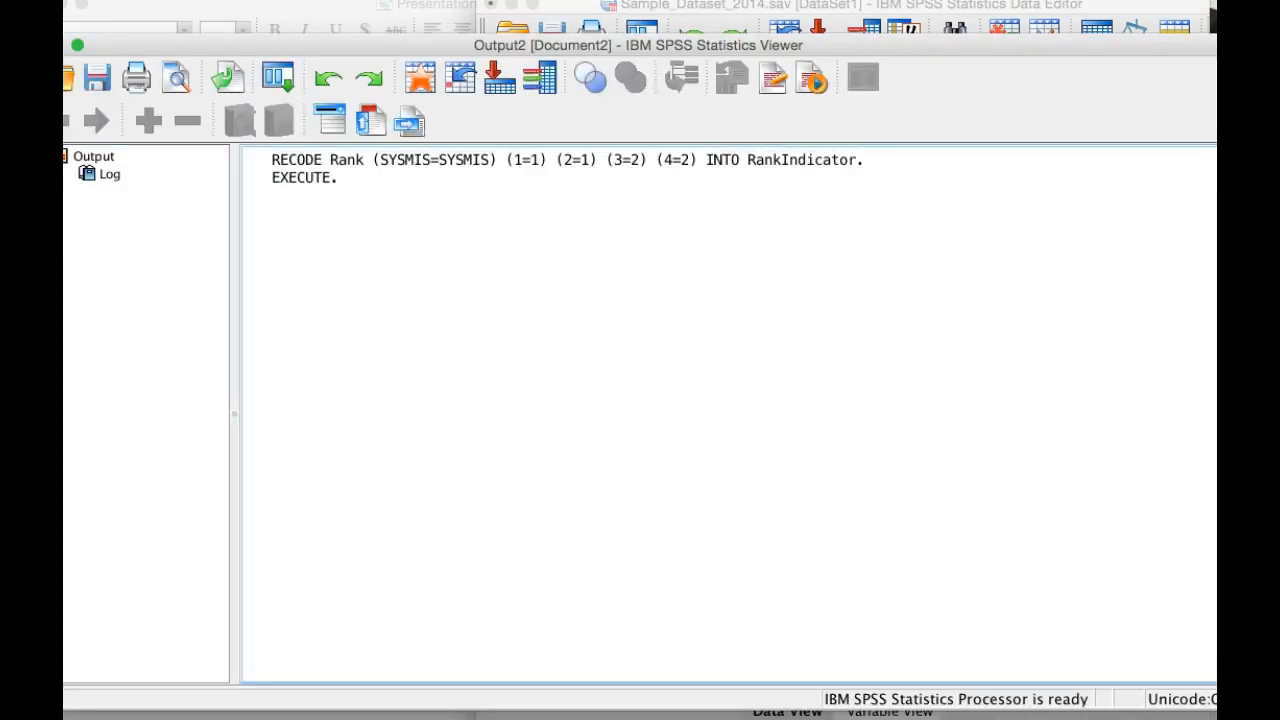
click(36, 45)
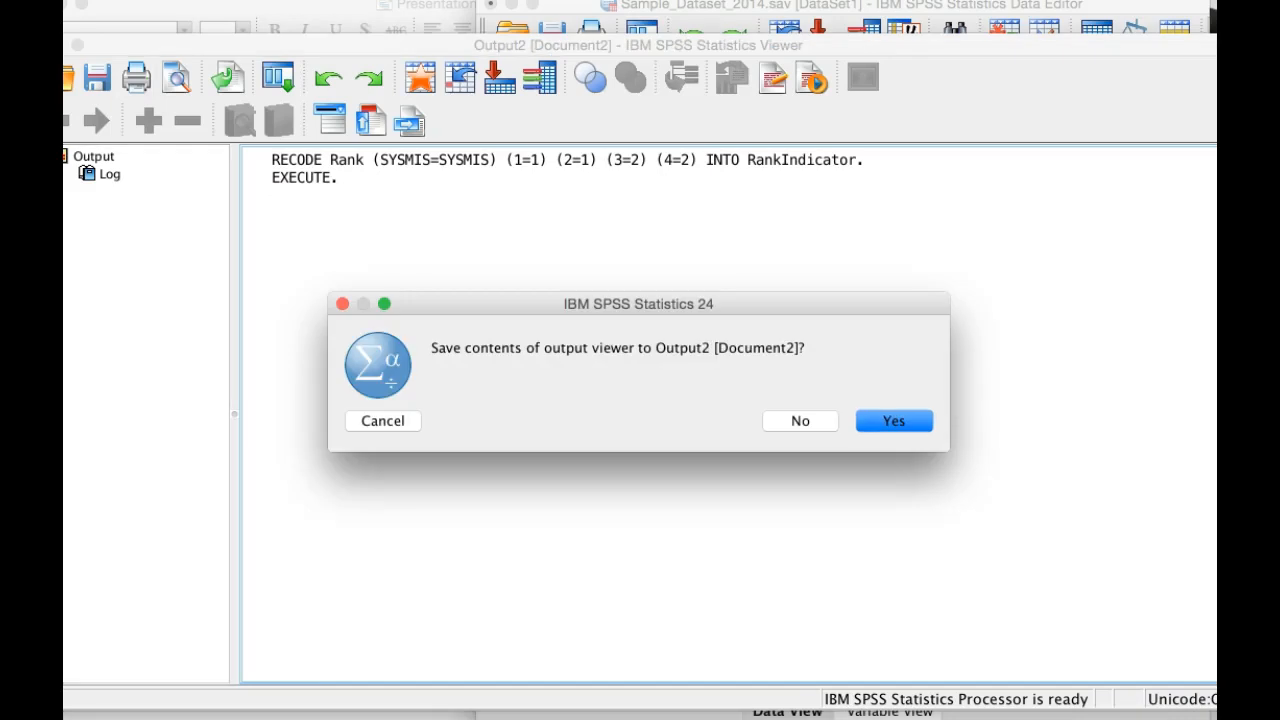
click(800, 421)
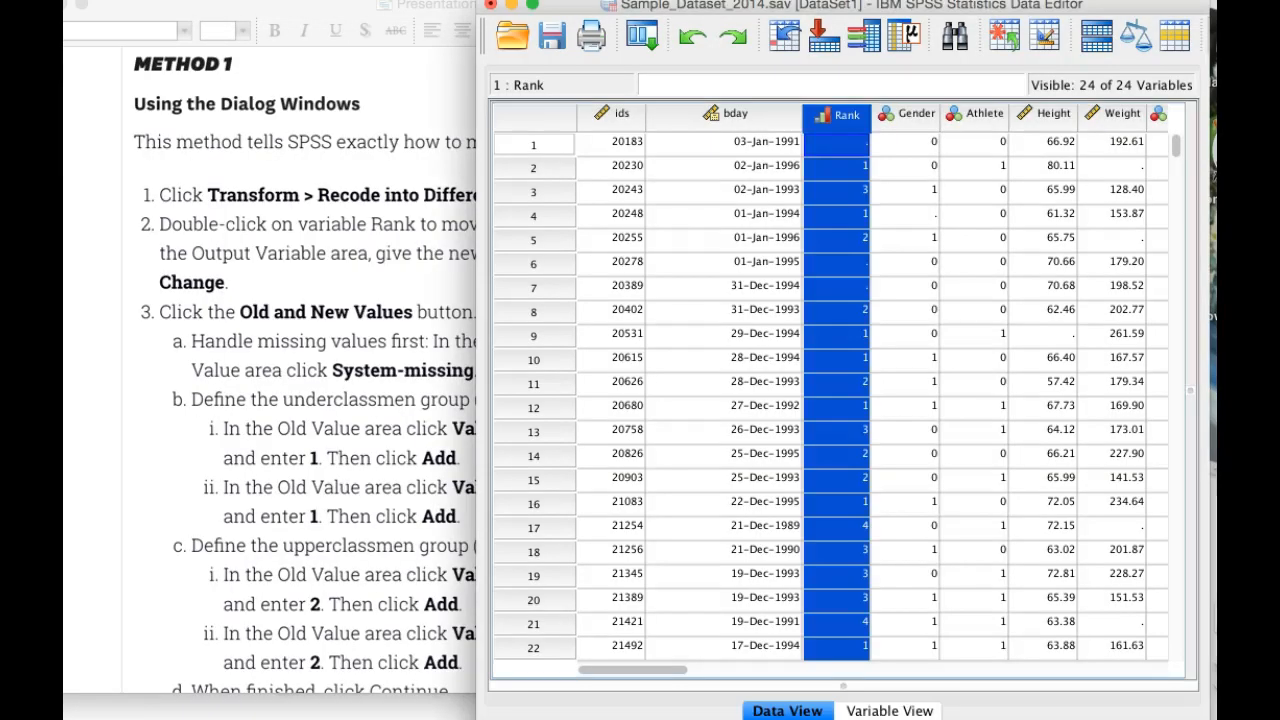
Step: Open the value labels of the RankIndicator variable and label value 1 as Underclass
scroll(840, 390, right, 10)
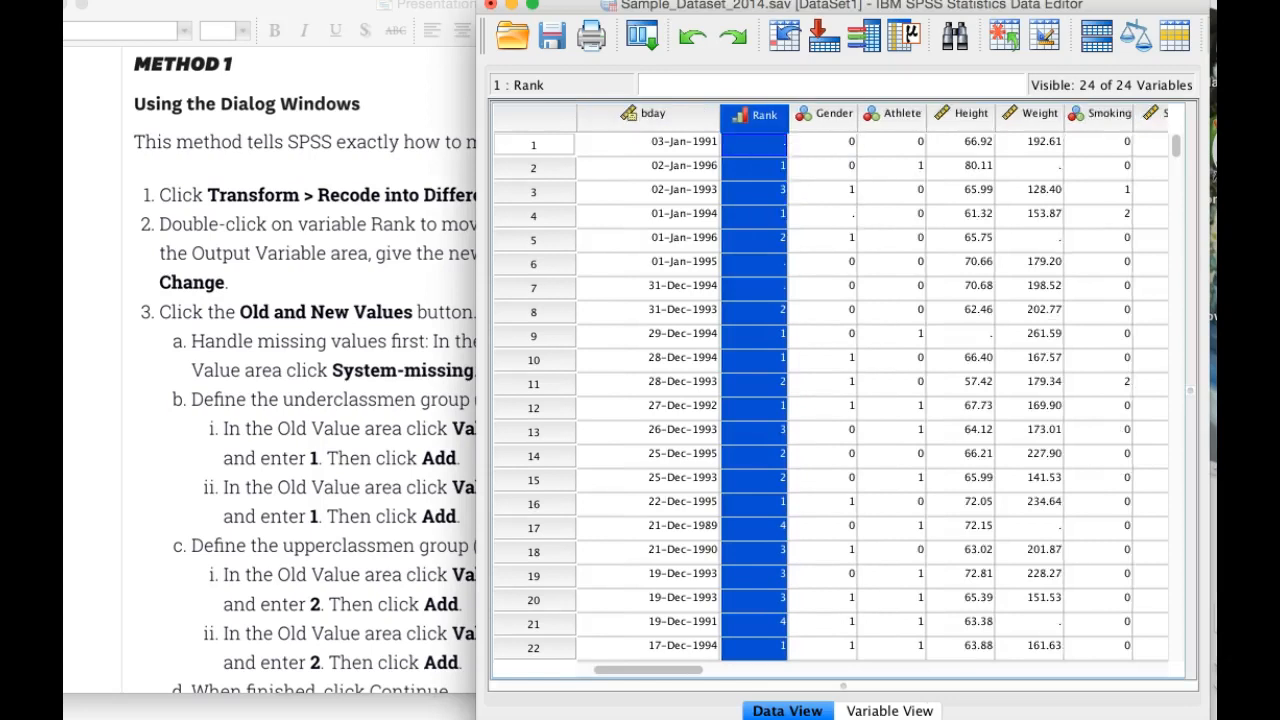
scroll(840, 390, right, 15)
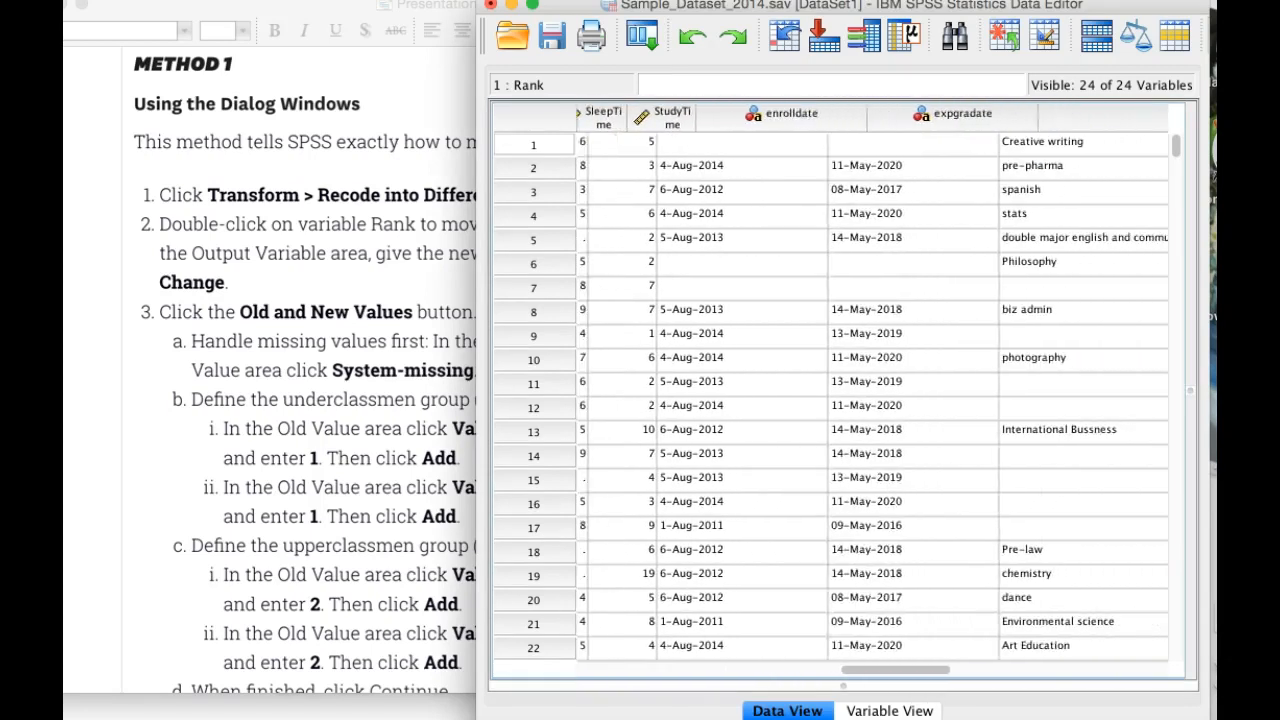
scroll(840, 390, right, 5)
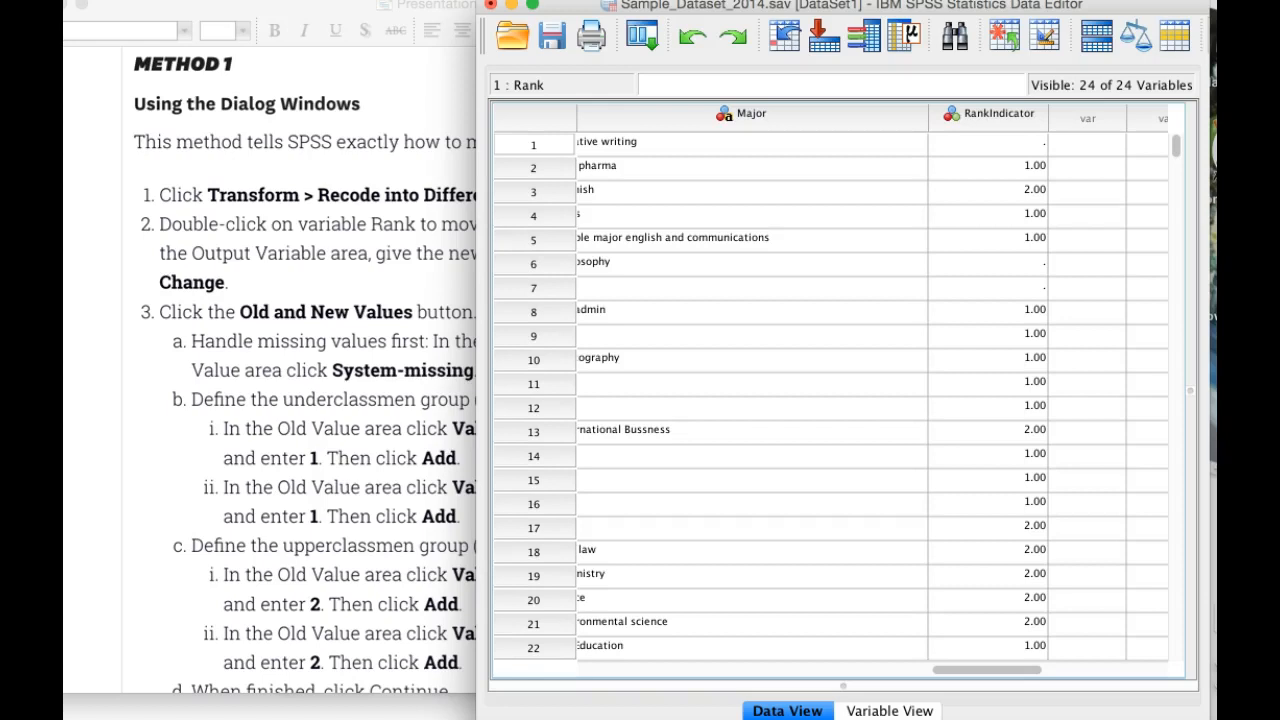
click(889, 711)
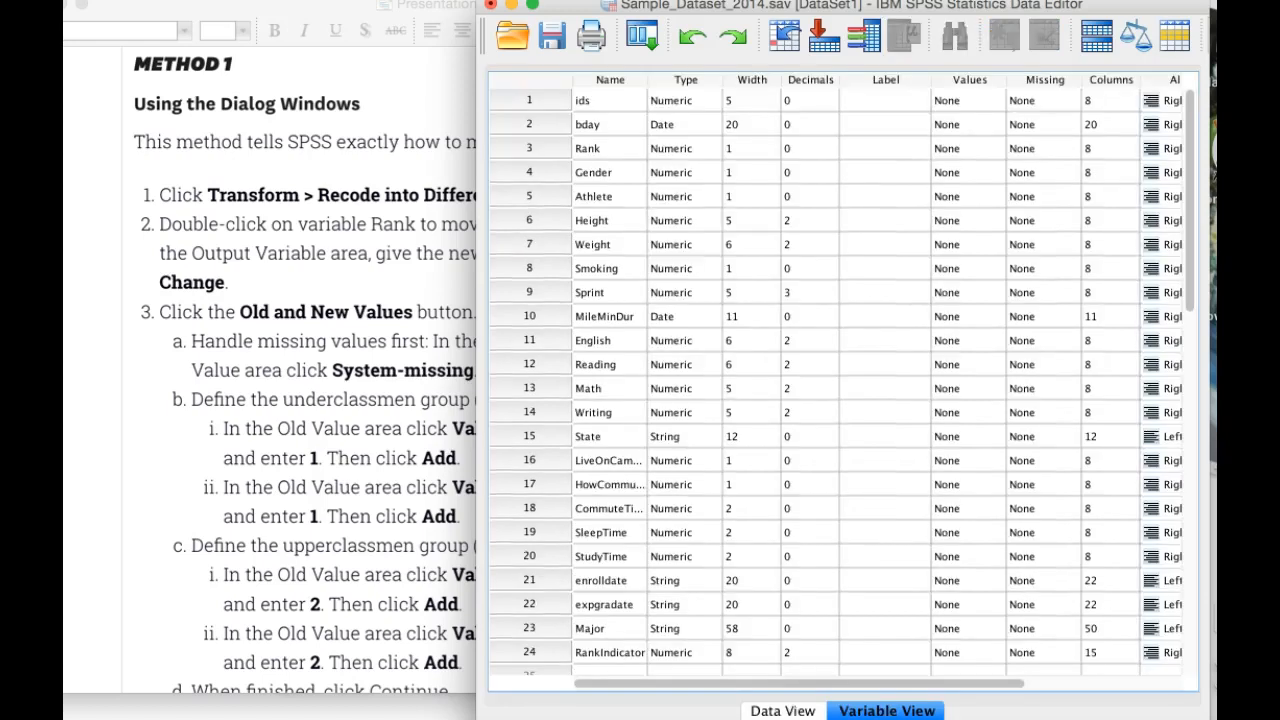
click(530, 653)
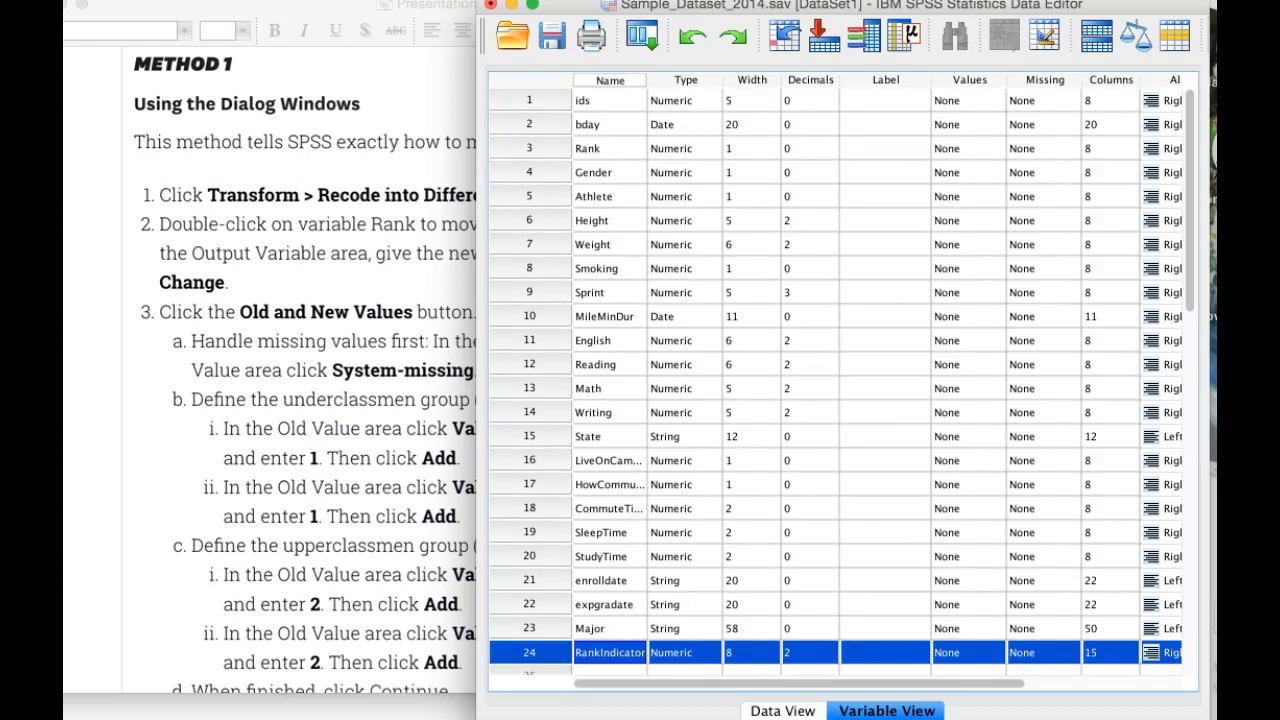
click(995, 653)
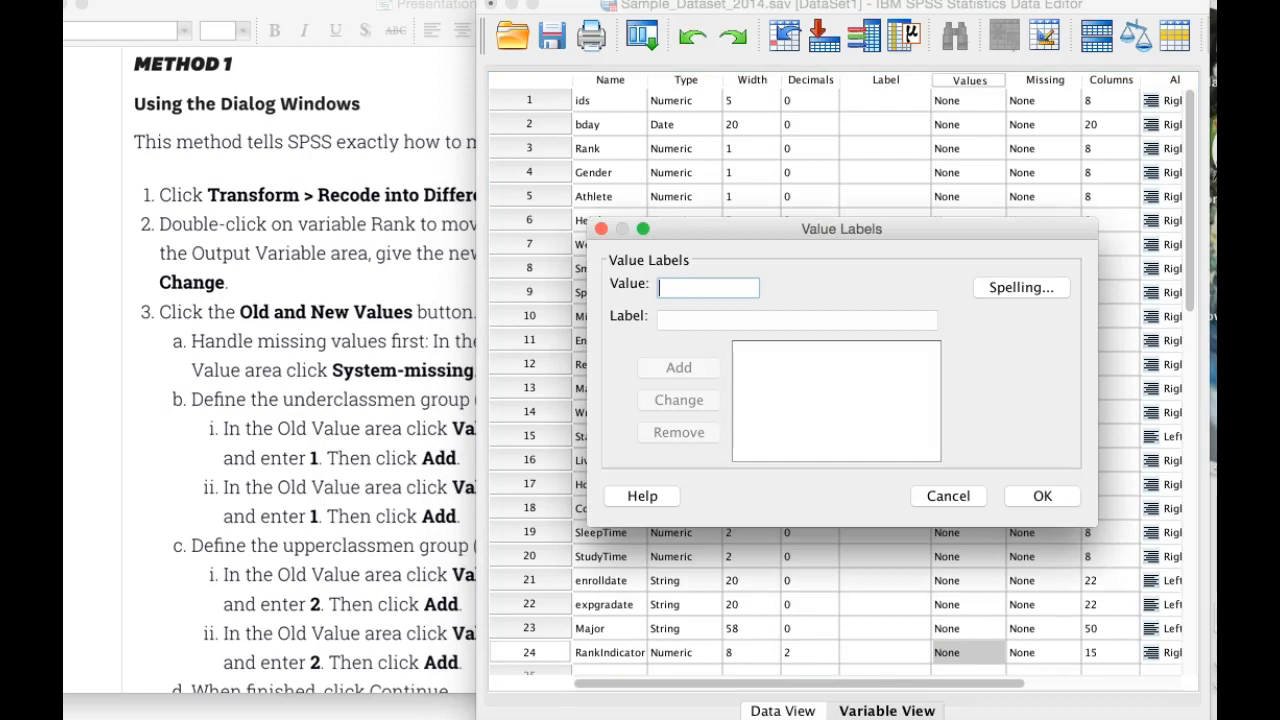
text(1)
key(Tab)
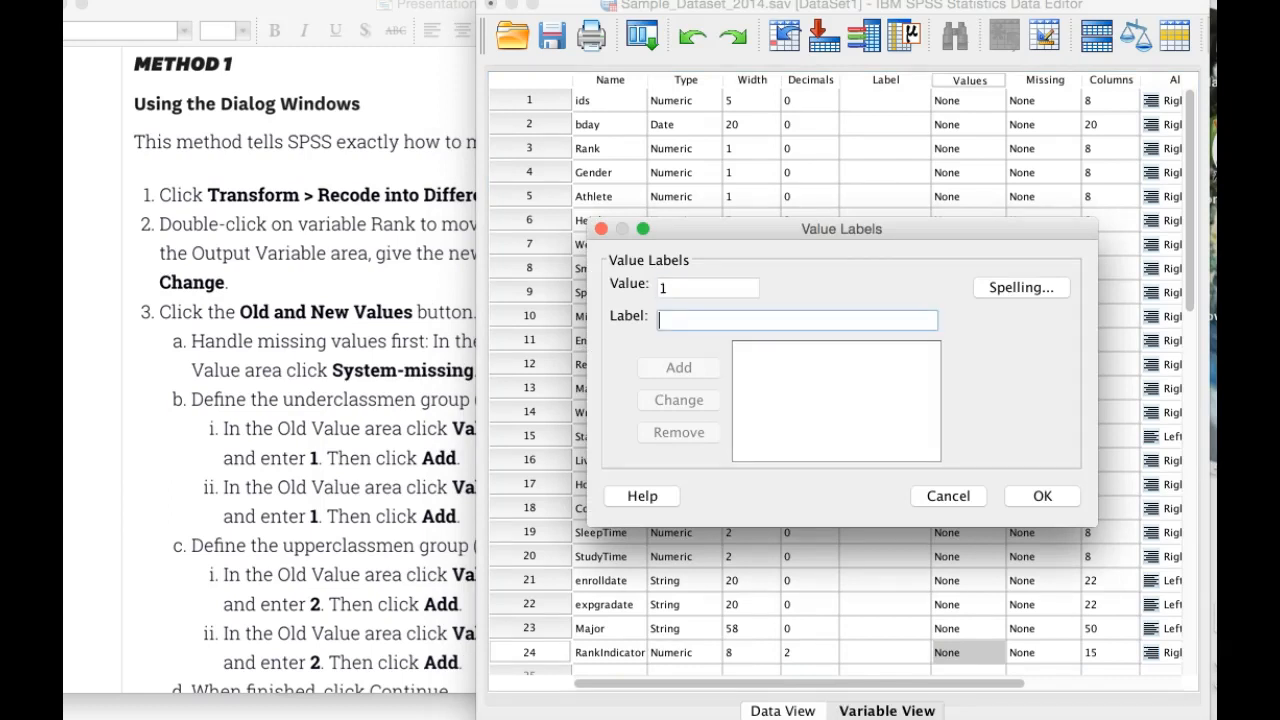
text(Und)
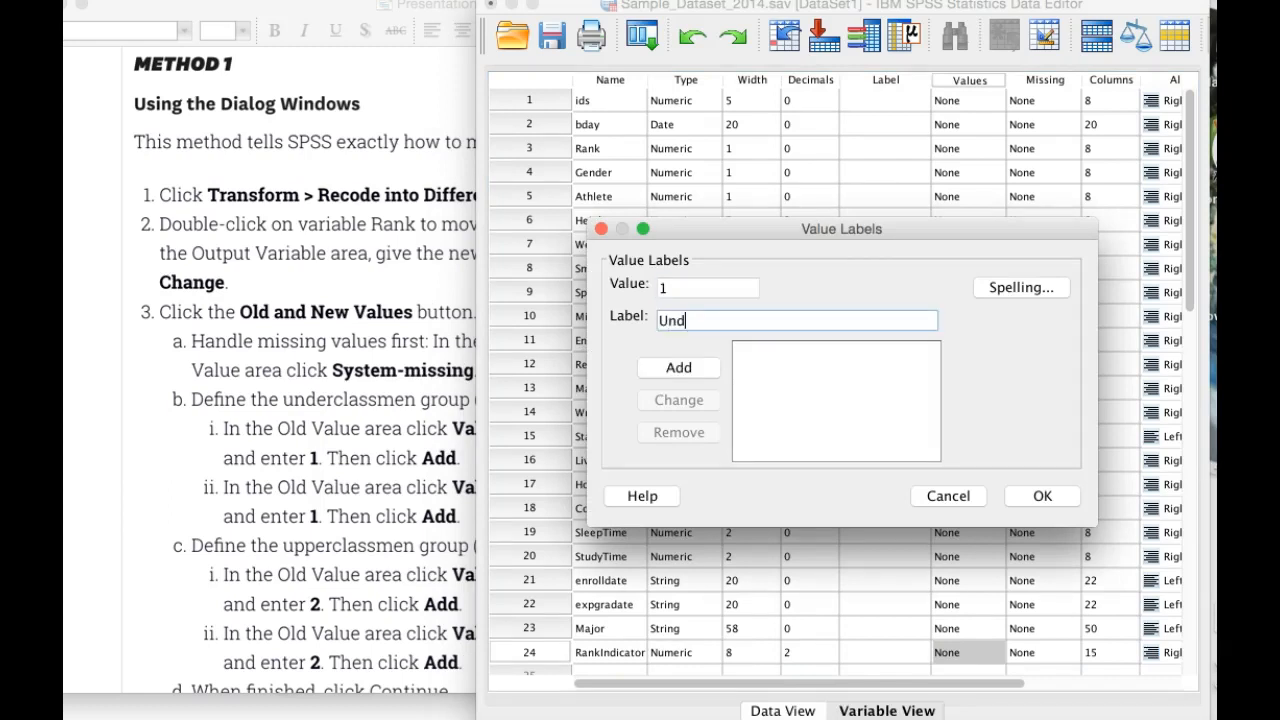
text(erclass)
key(Return)
Step: Label RankIndicator's value 2 as Upperclass, accept the value labels, and return to the data rows
text(2)
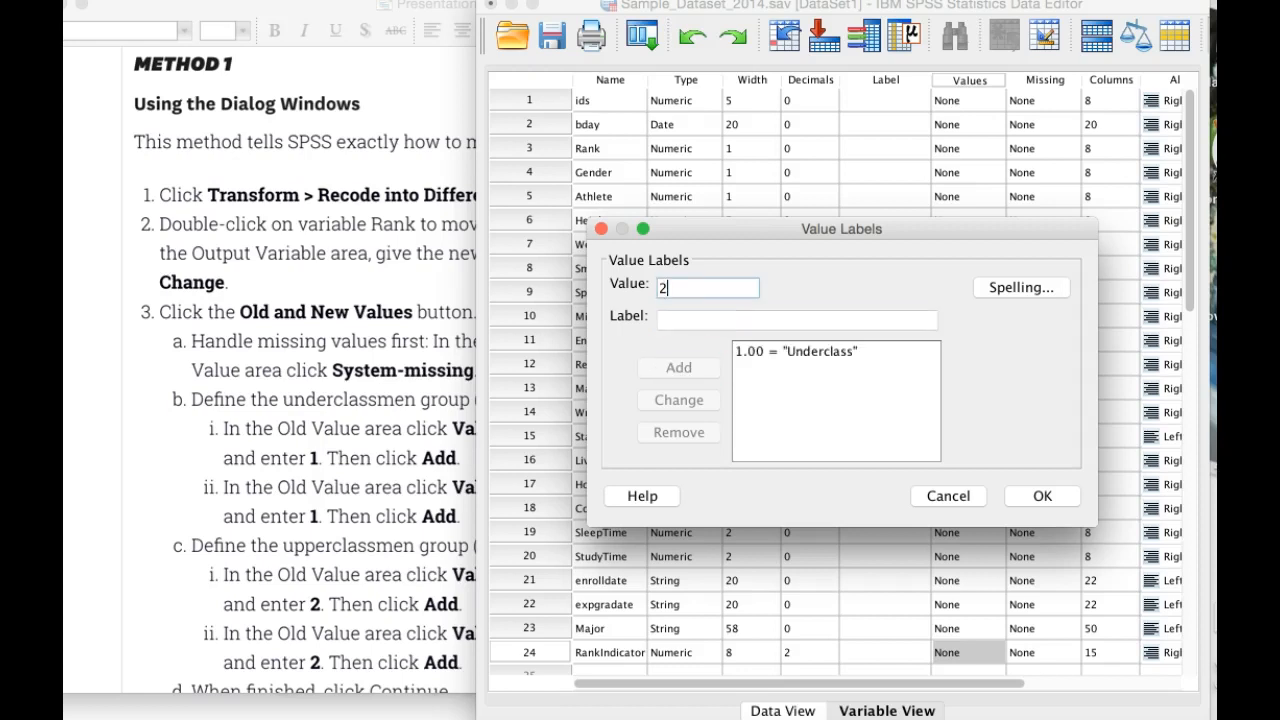
key(Tab)
text(Upe)
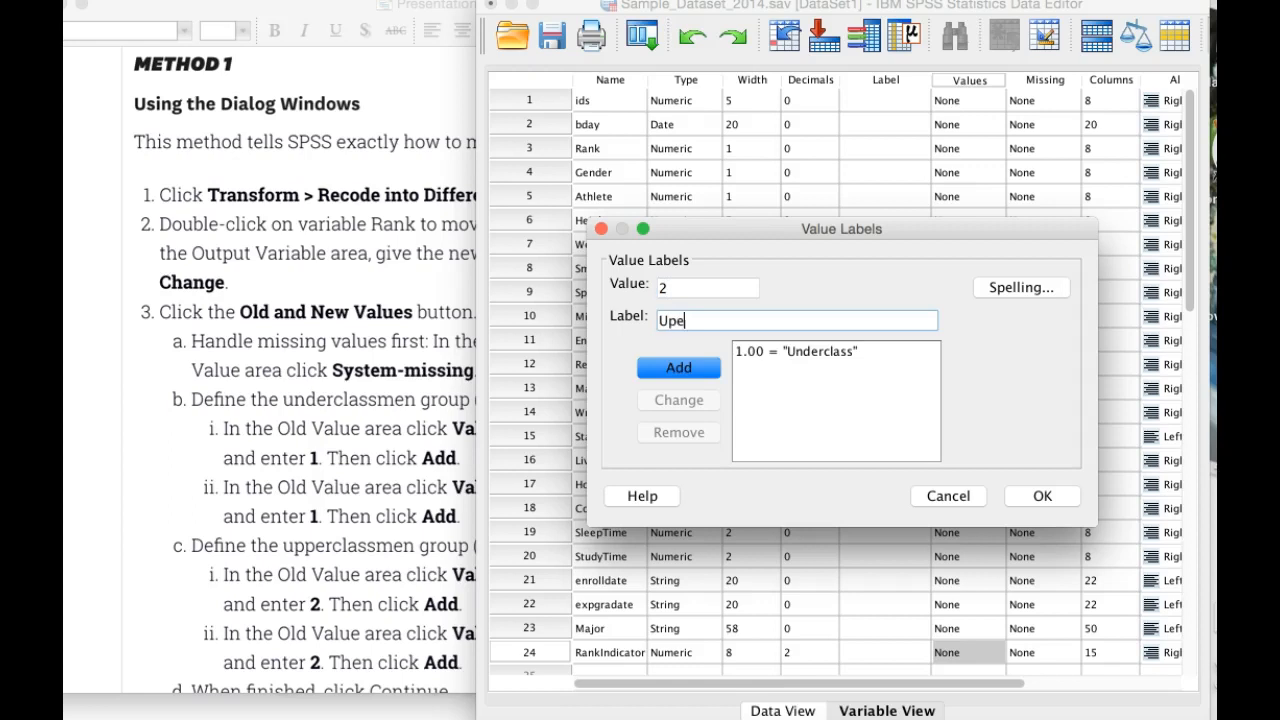
key(BackSpace)
text(perclass)
key(Return)
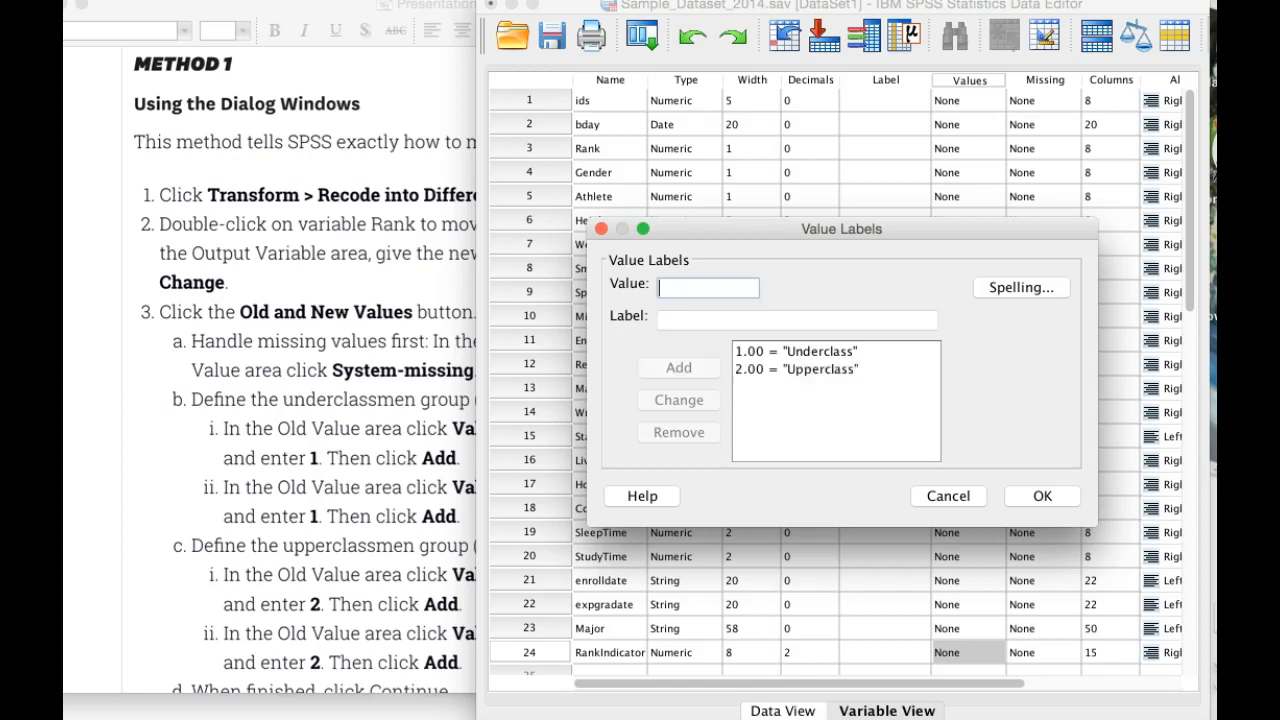
key(Return)
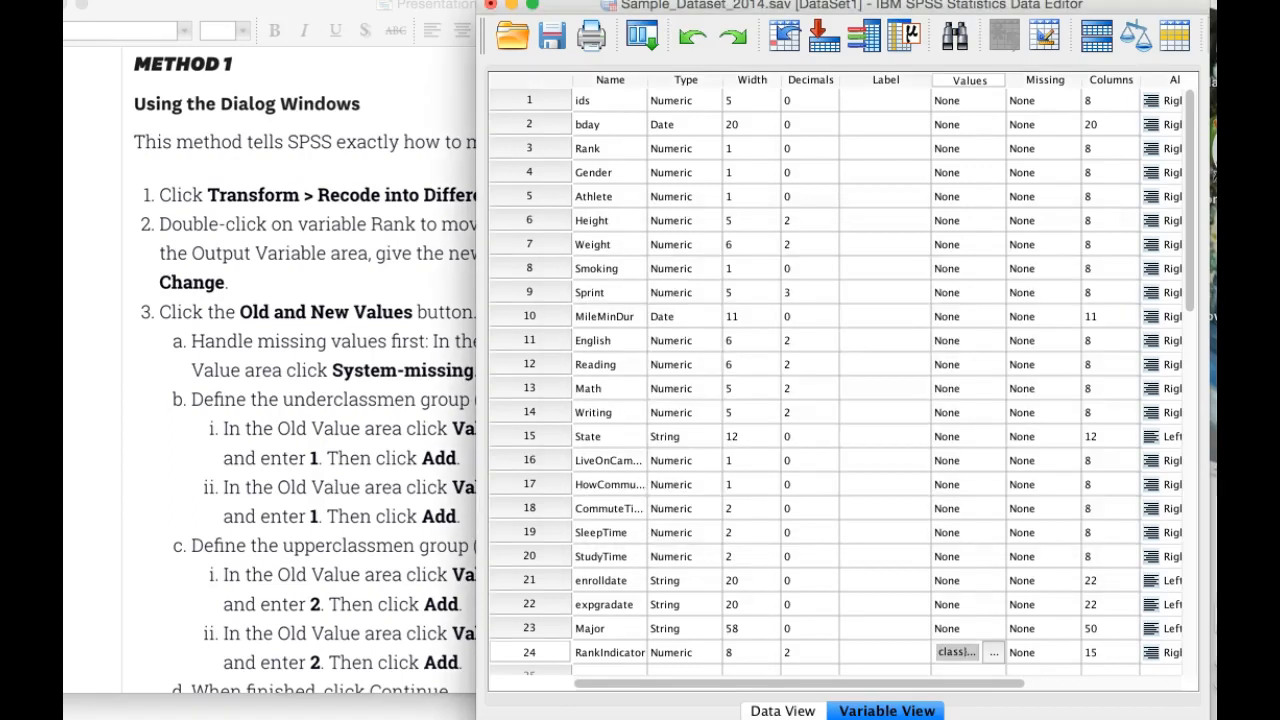
click(783, 711)
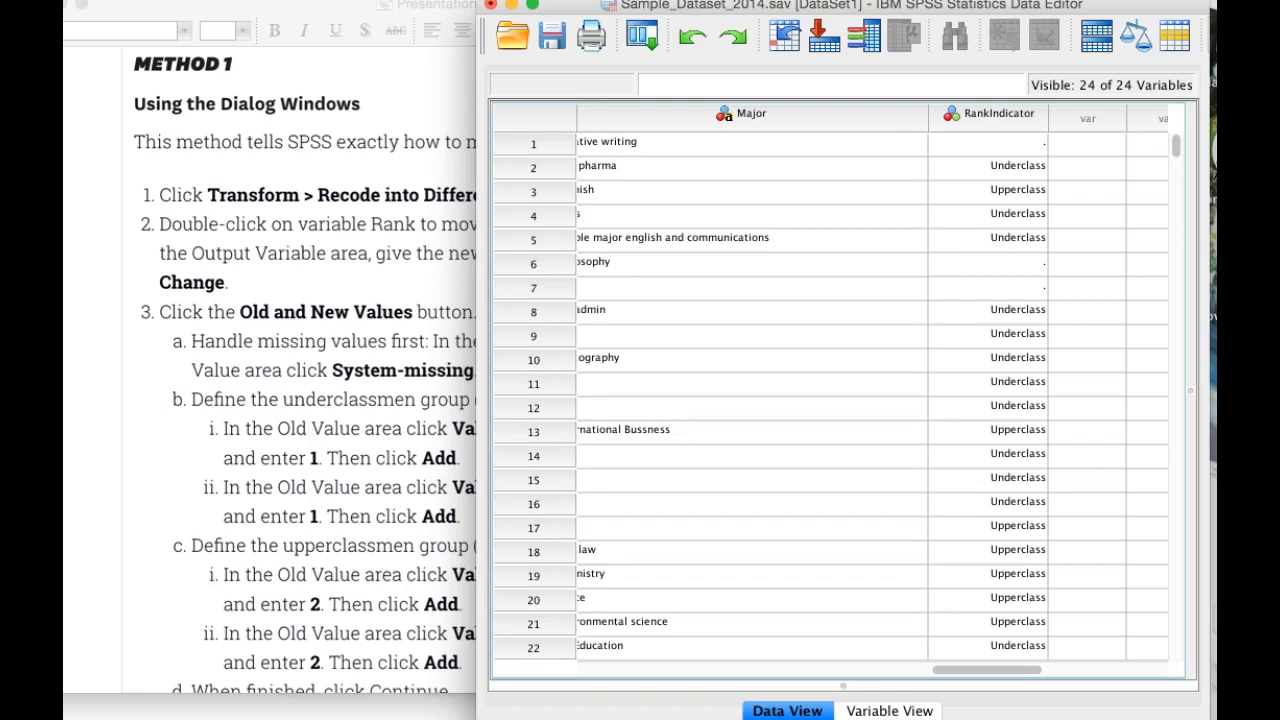
Step: Switch to the PowerPoint presentation and advance to the problem statement slide on discretizing a continuous variable
key(super+Tab)
key(Down)
key(Down)
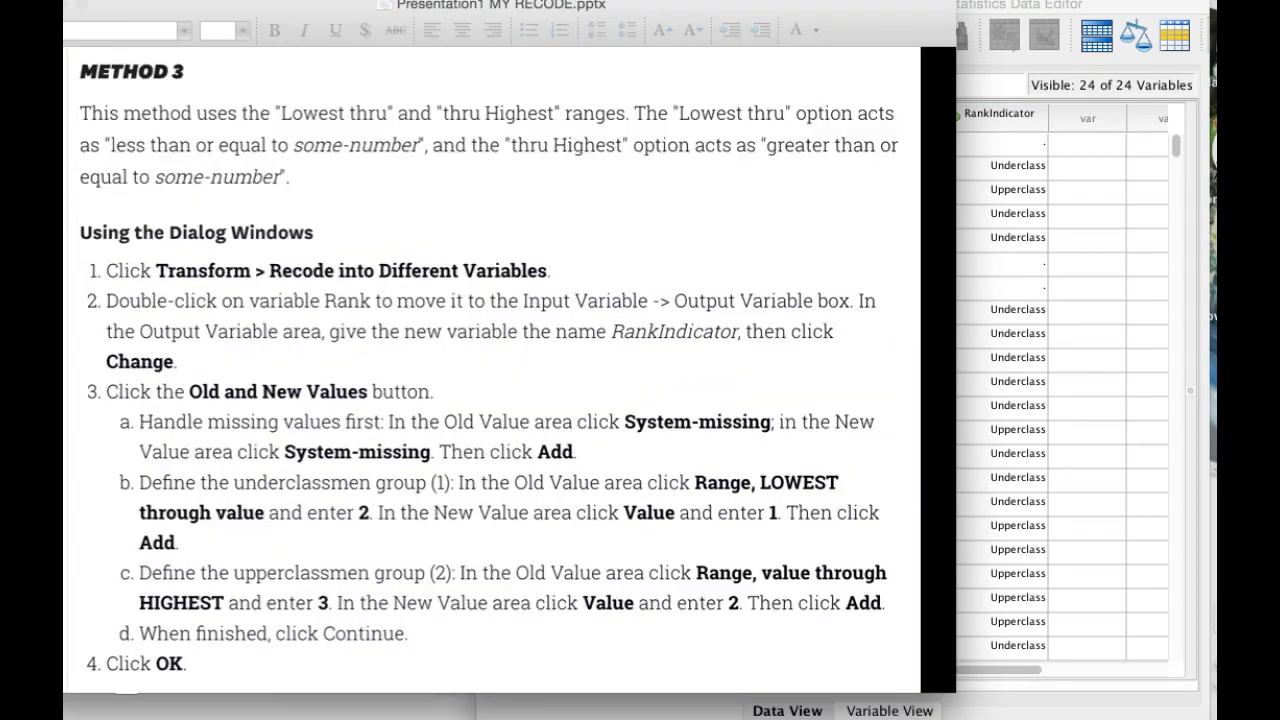
key(Down)
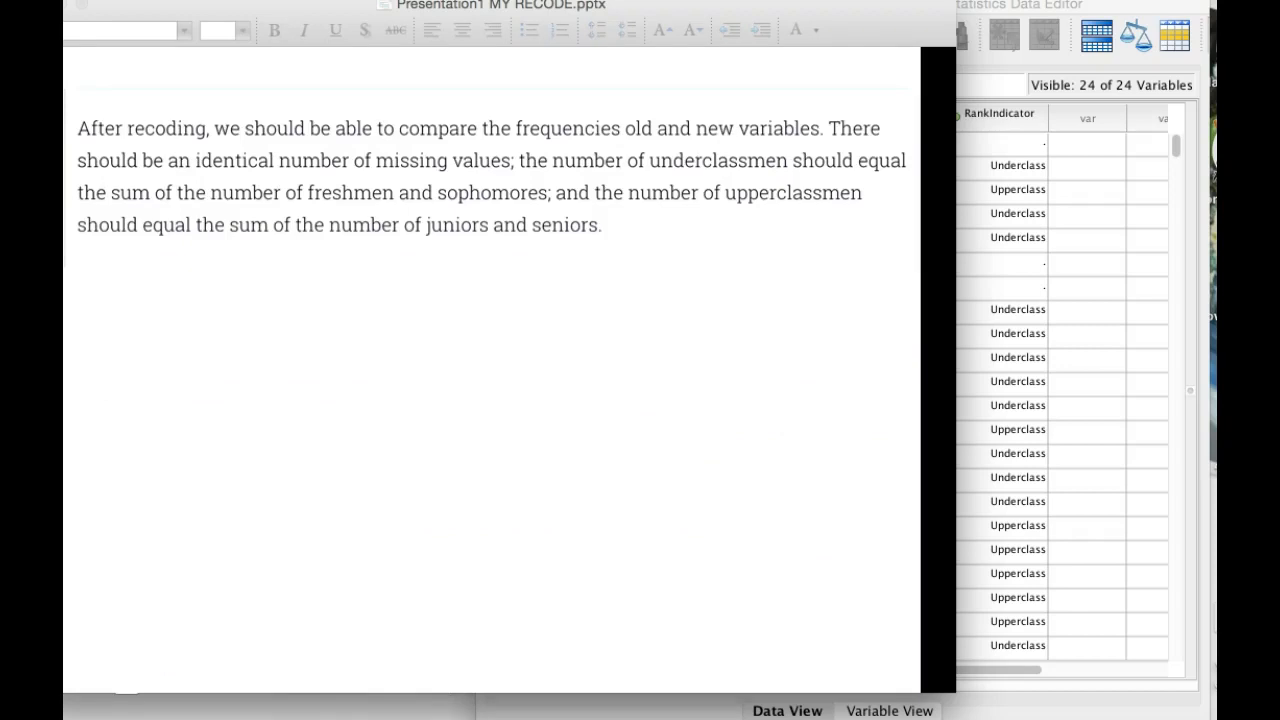
key(Down)
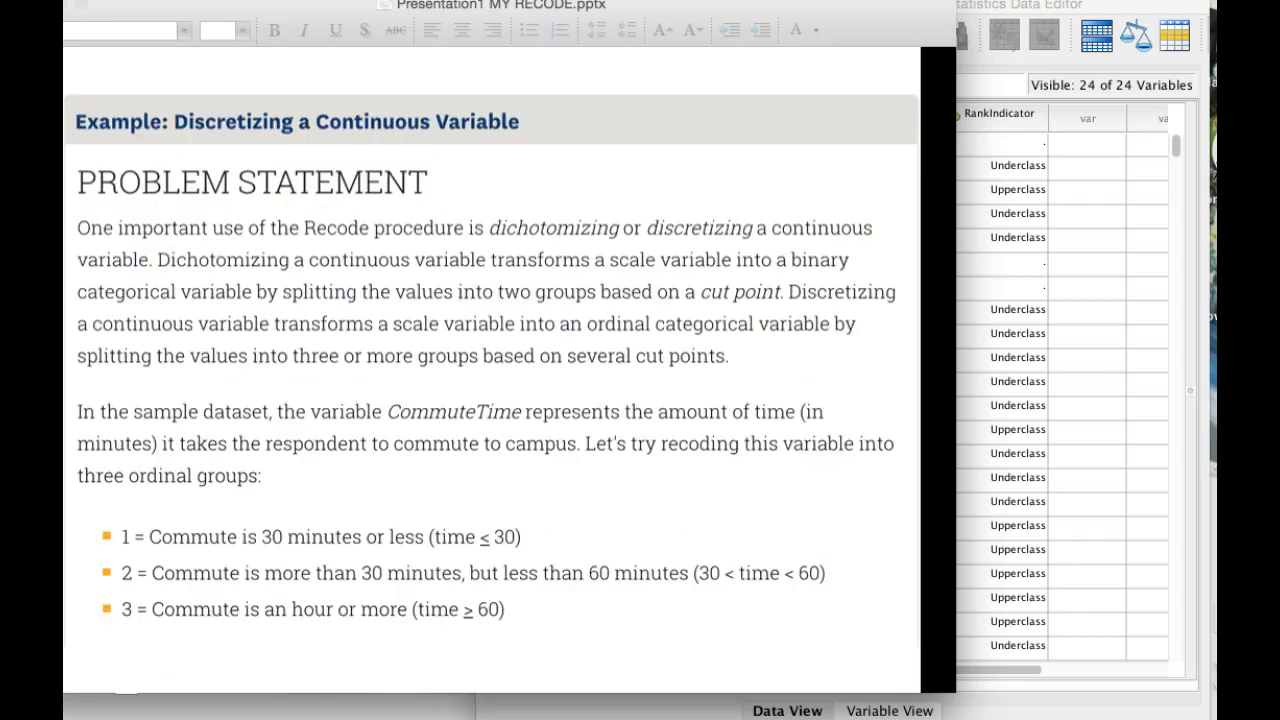
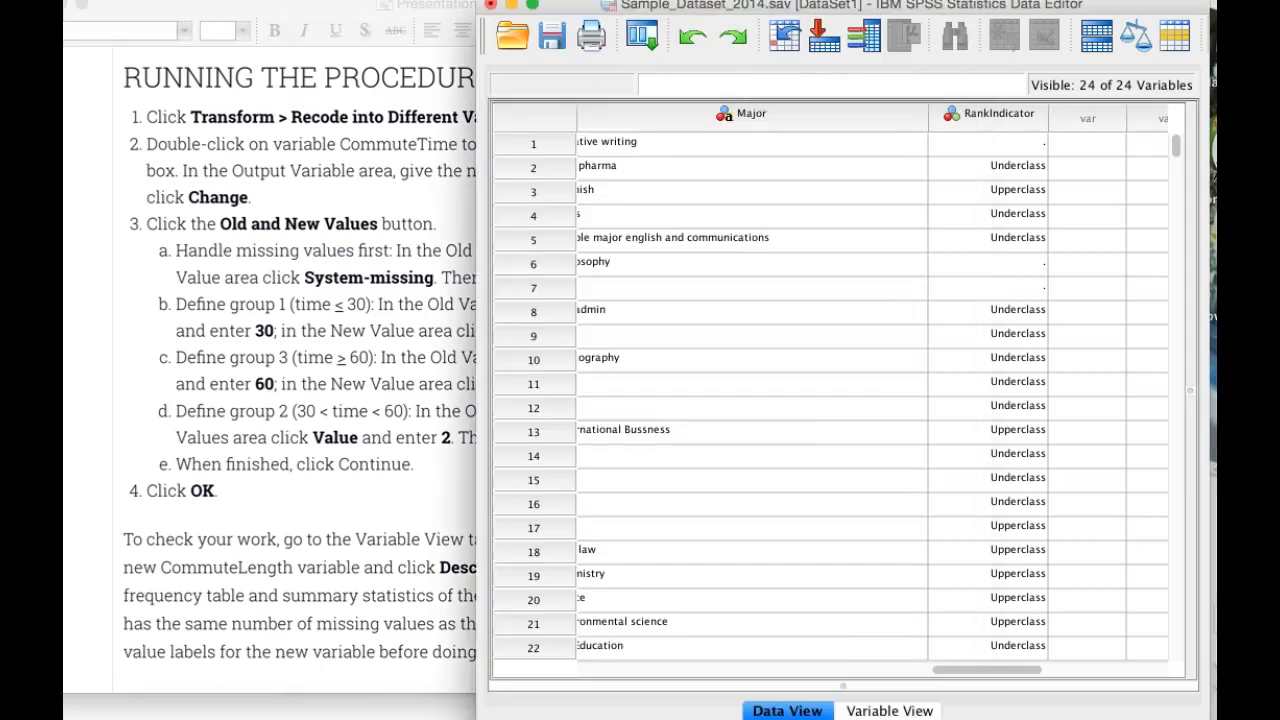
Step: Start Recode into Different Variables and replace Rank with CommuteTime as the variable to recode
click(385, 1)
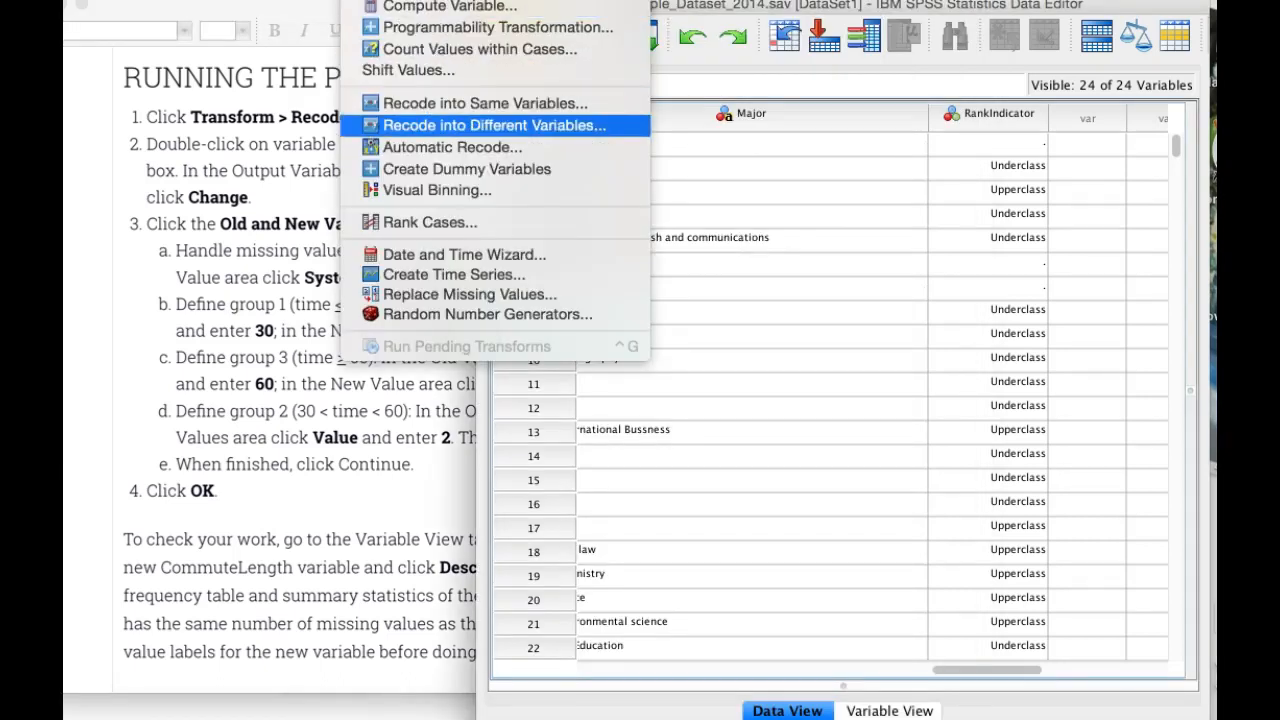
click(494, 125)
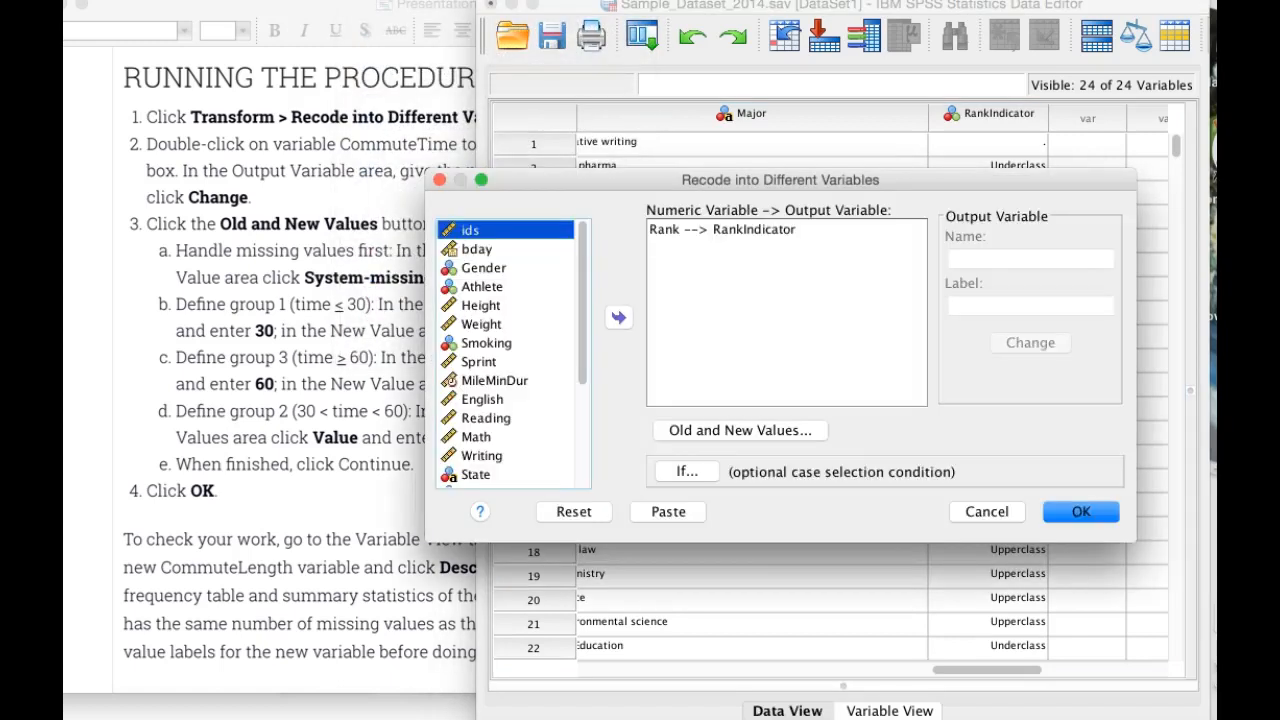
click(722, 230)
click(619, 317)
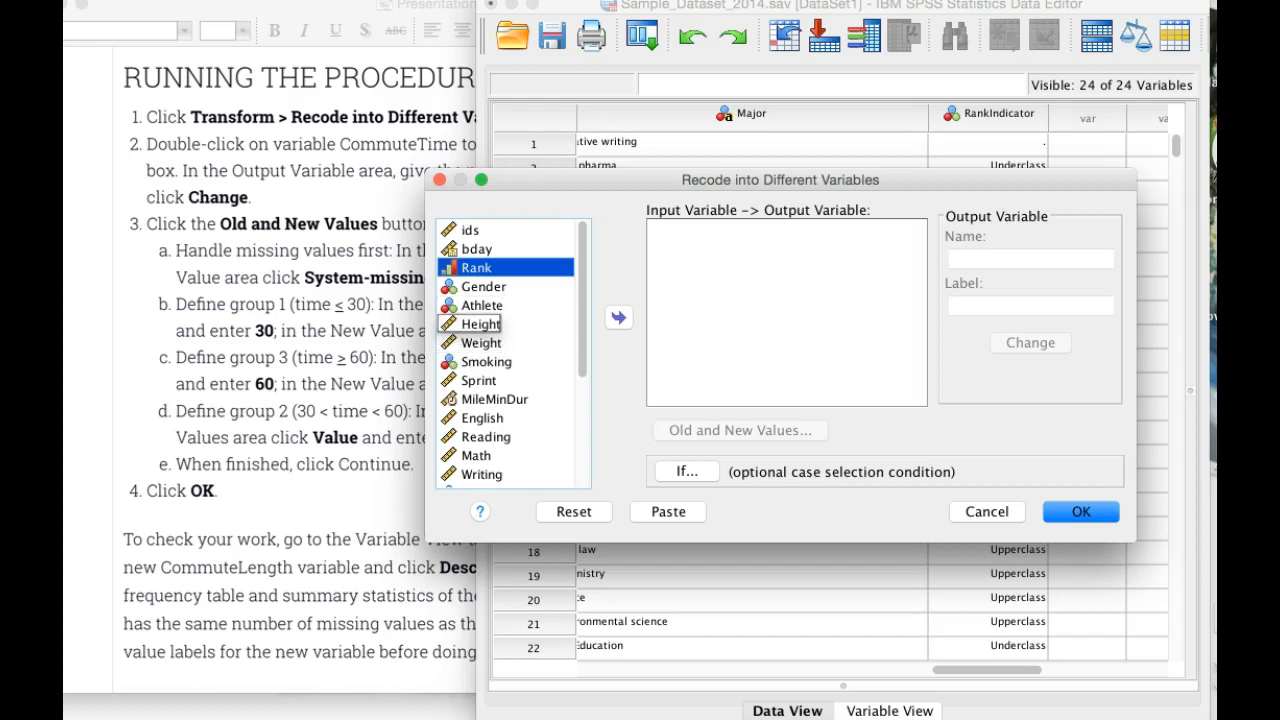
scroll(480, 375, down, 3)
scroll(485, 380, down, 2)
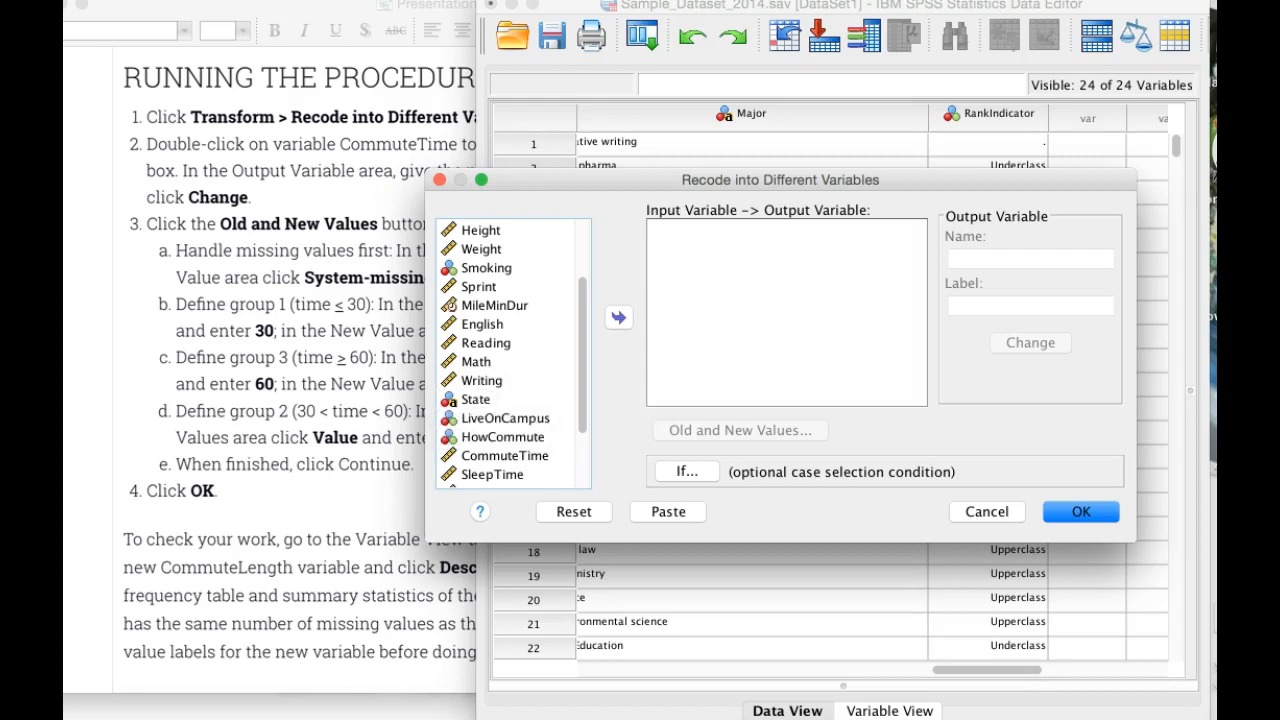
click(505, 456)
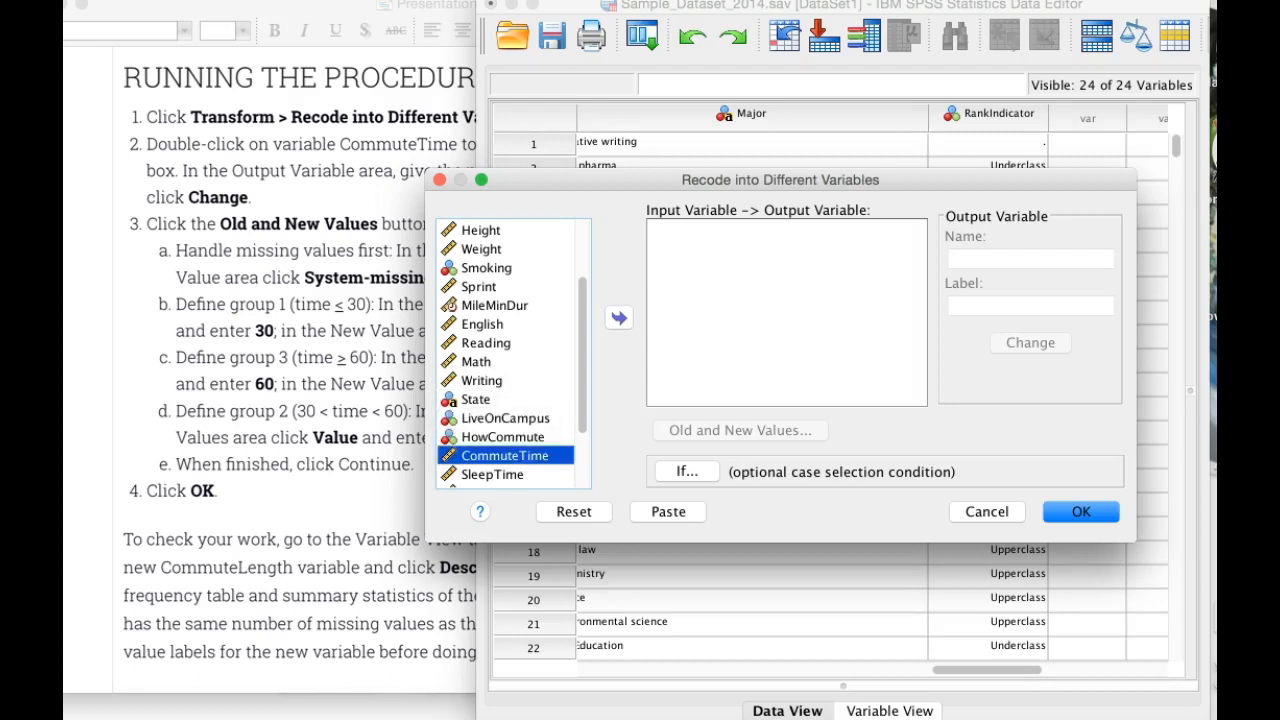
click(619, 318)
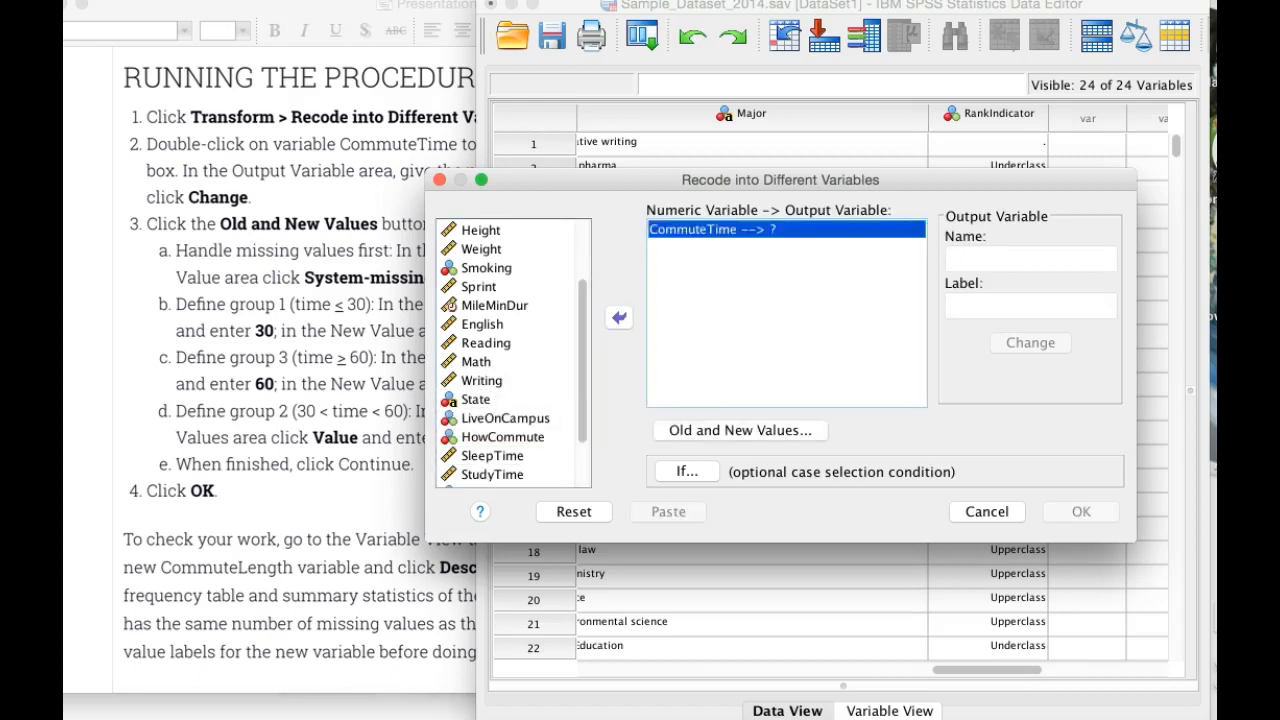
Step: Check the procedure slide in PowerPoint, return to SPSS, and assign the output variable name CommuteLength to CommuteTime
key(super+Tab)
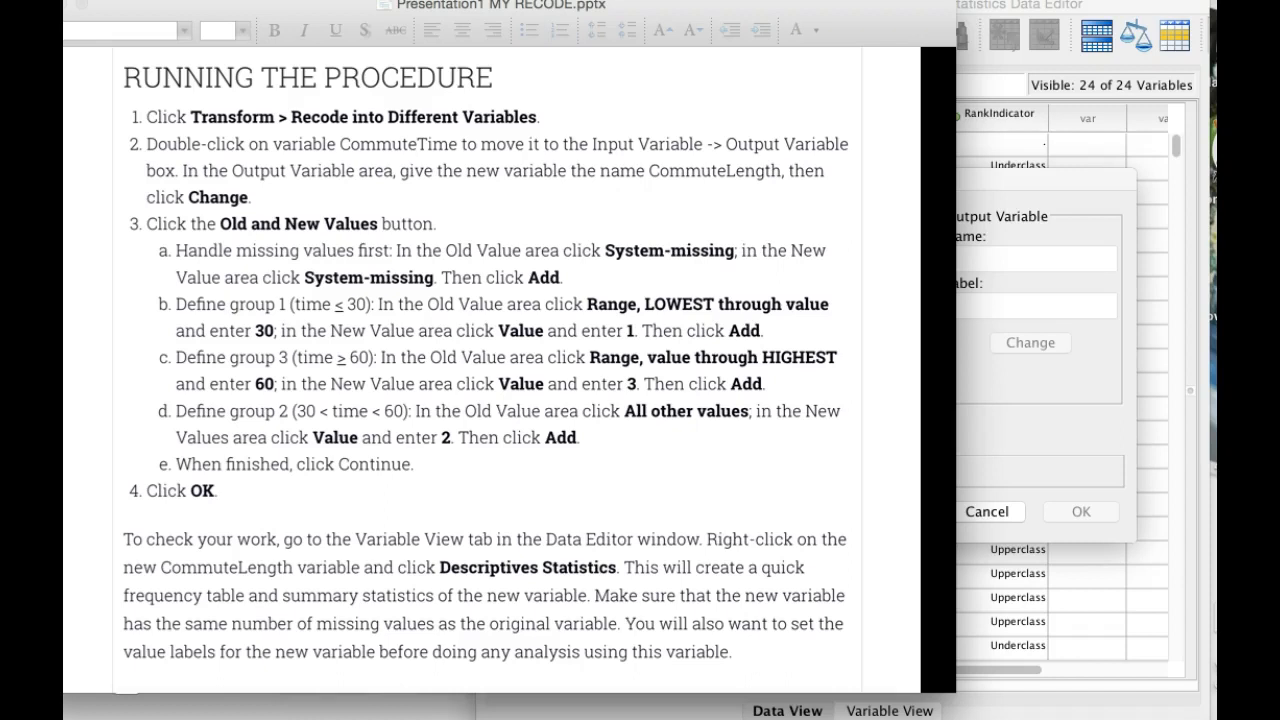
key(super+Tab)
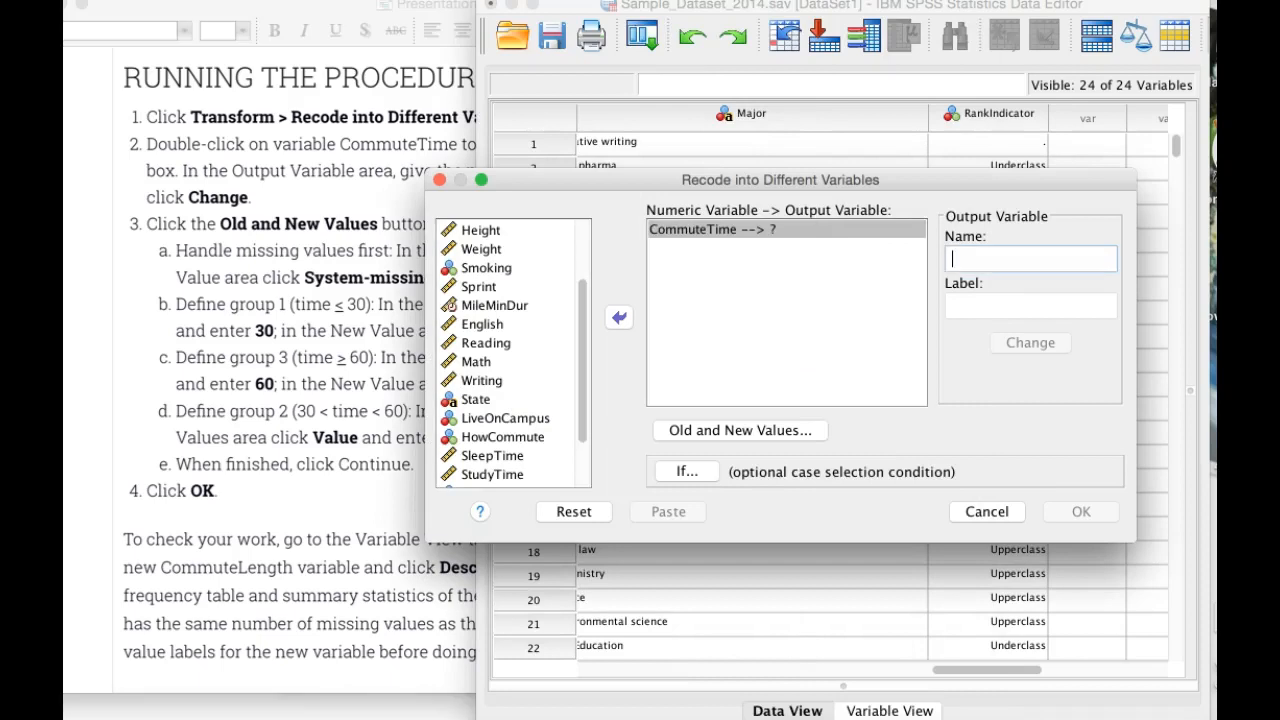
text(CommuteLength)
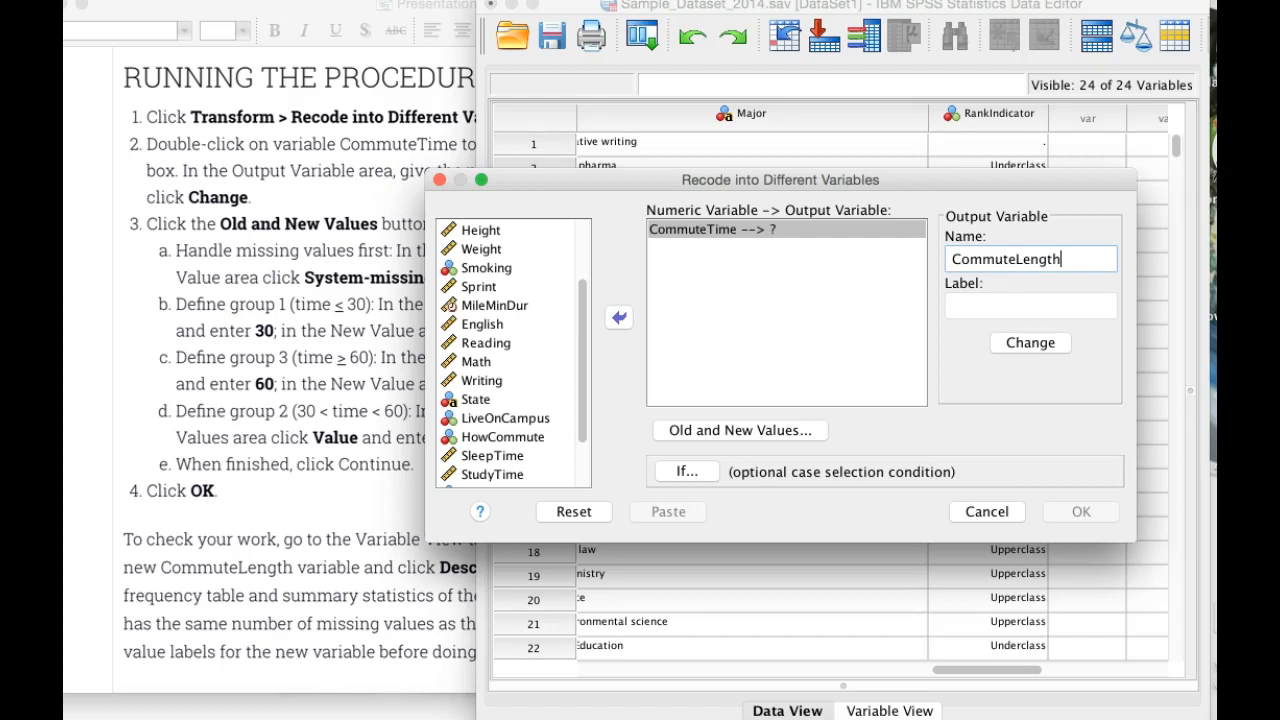
key(Return)
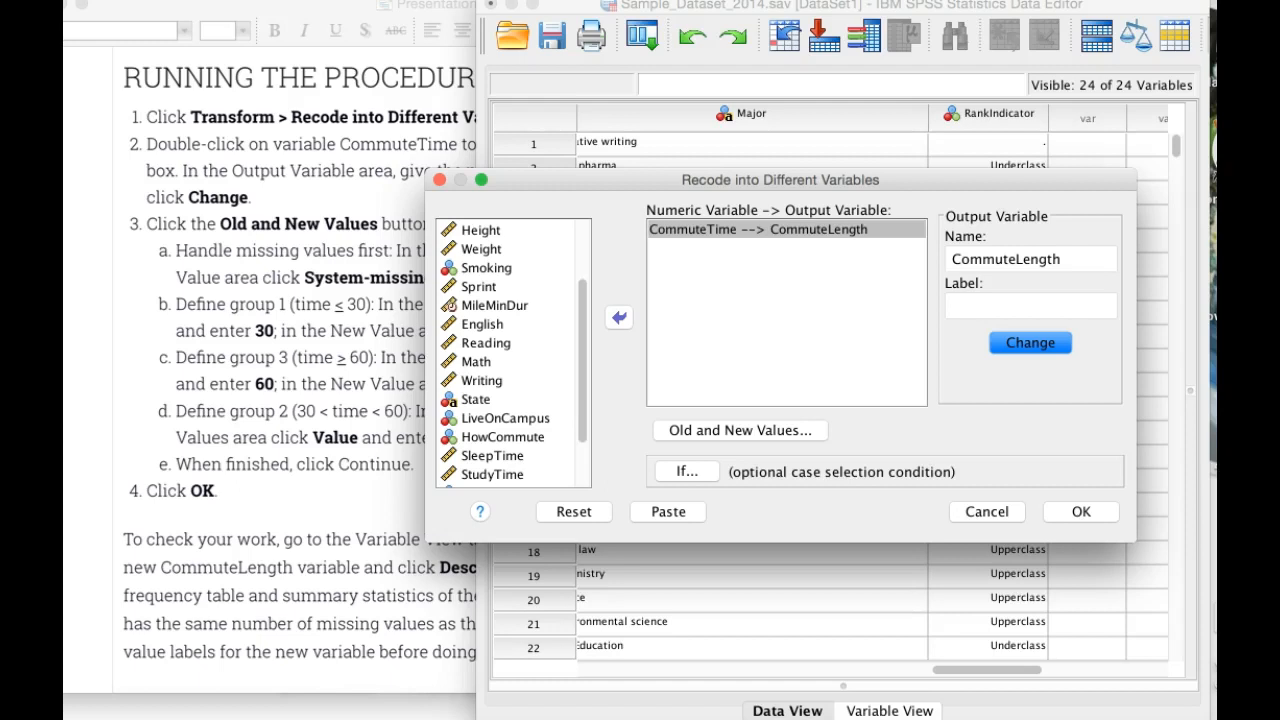
Step: Open the old and new value definitions and remove all recode rules left over from Rank
click(740, 430)
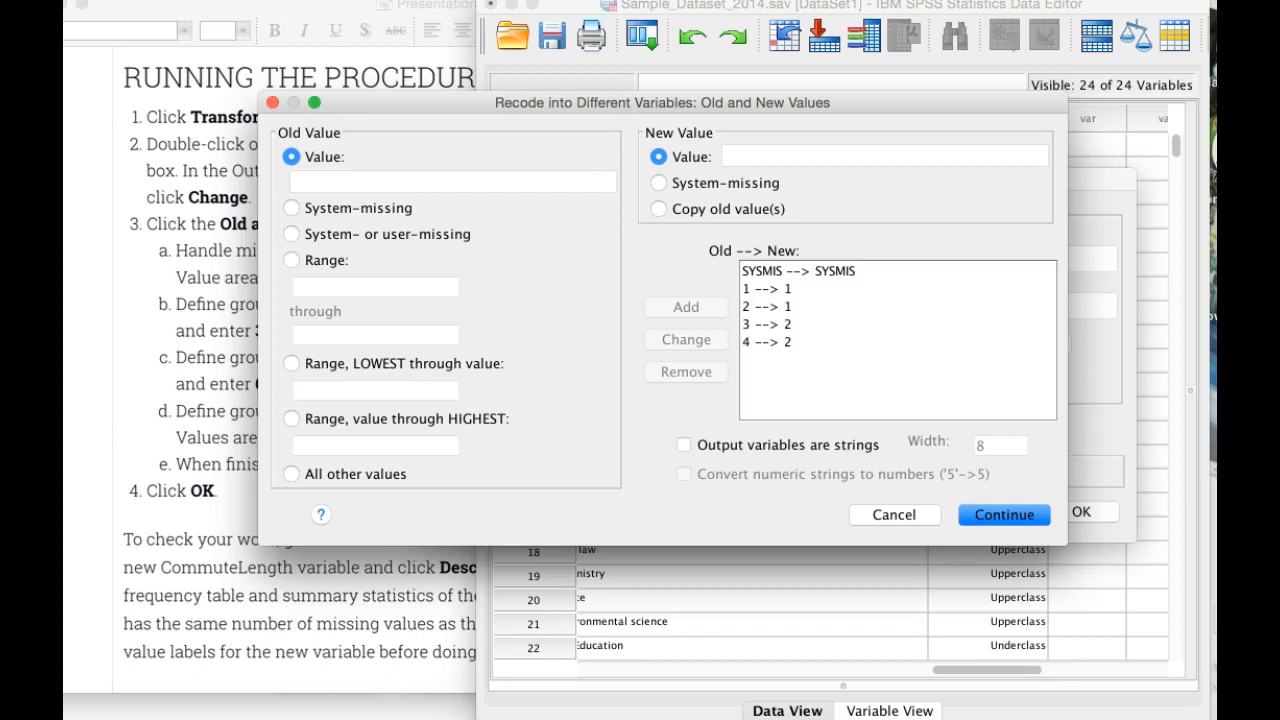
click(798, 271)
click(686, 371)
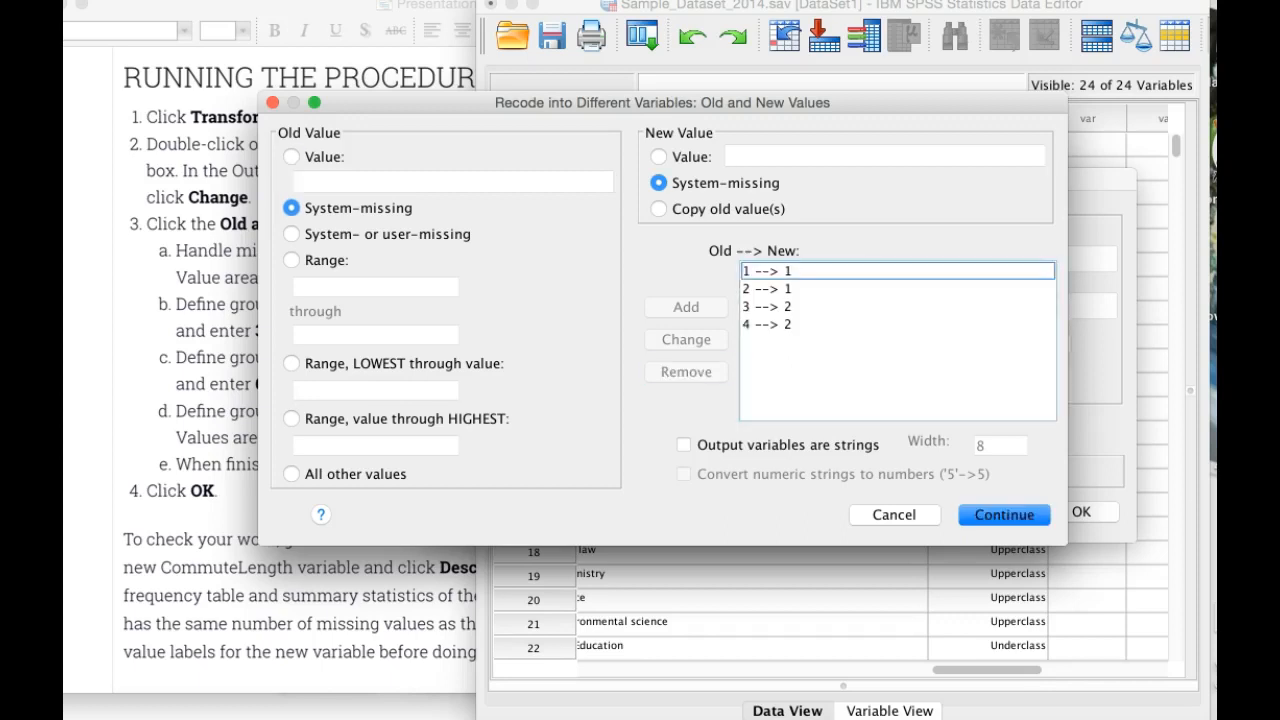
click(798, 271)
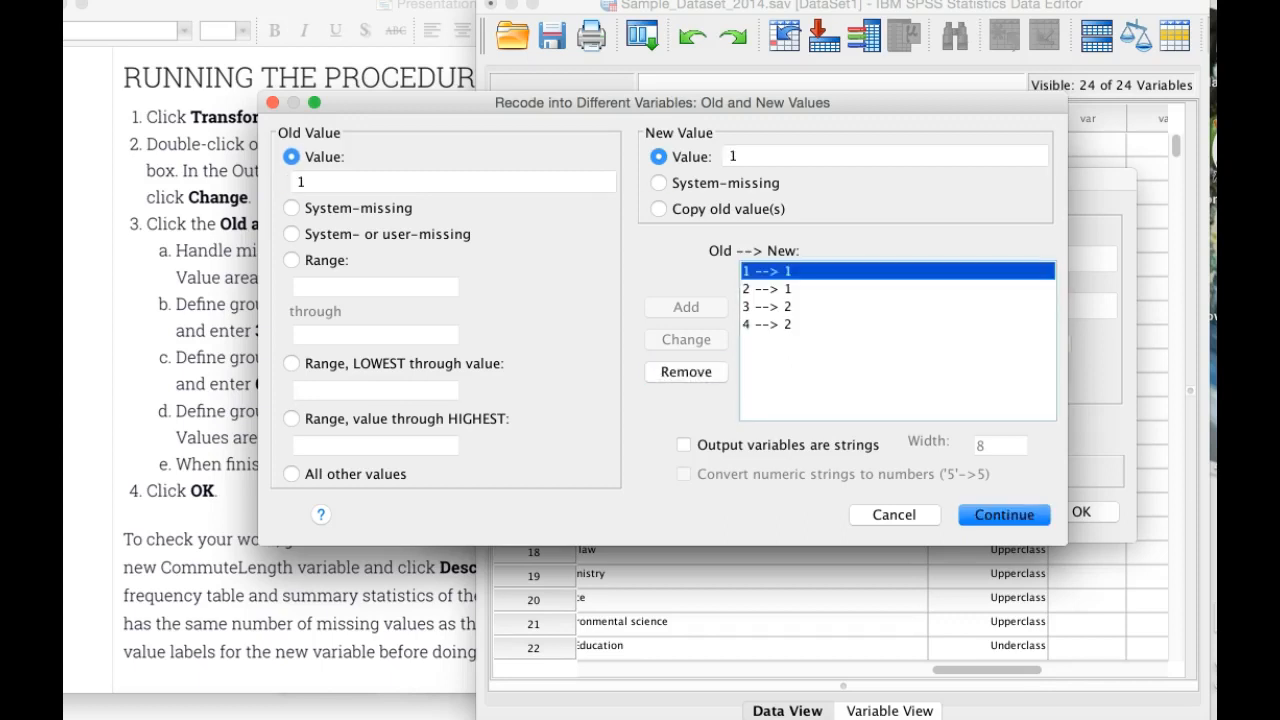
click(772, 324)
click(686, 371)
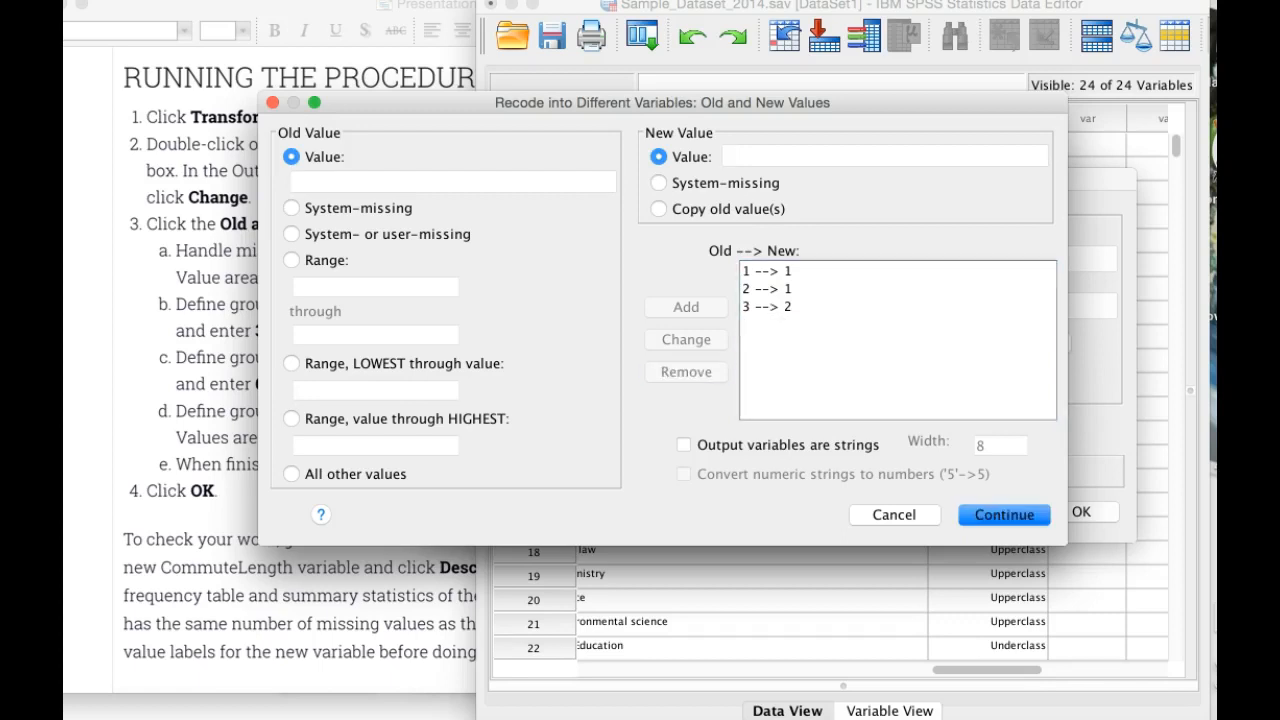
click(772, 306)
click(686, 371)
click(772, 289)
click(686, 371)
click(772, 271)
click(686, 371)
Step: Add a recode rule that maps system-missing old values to system-missing
click(291, 207)
click(658, 182)
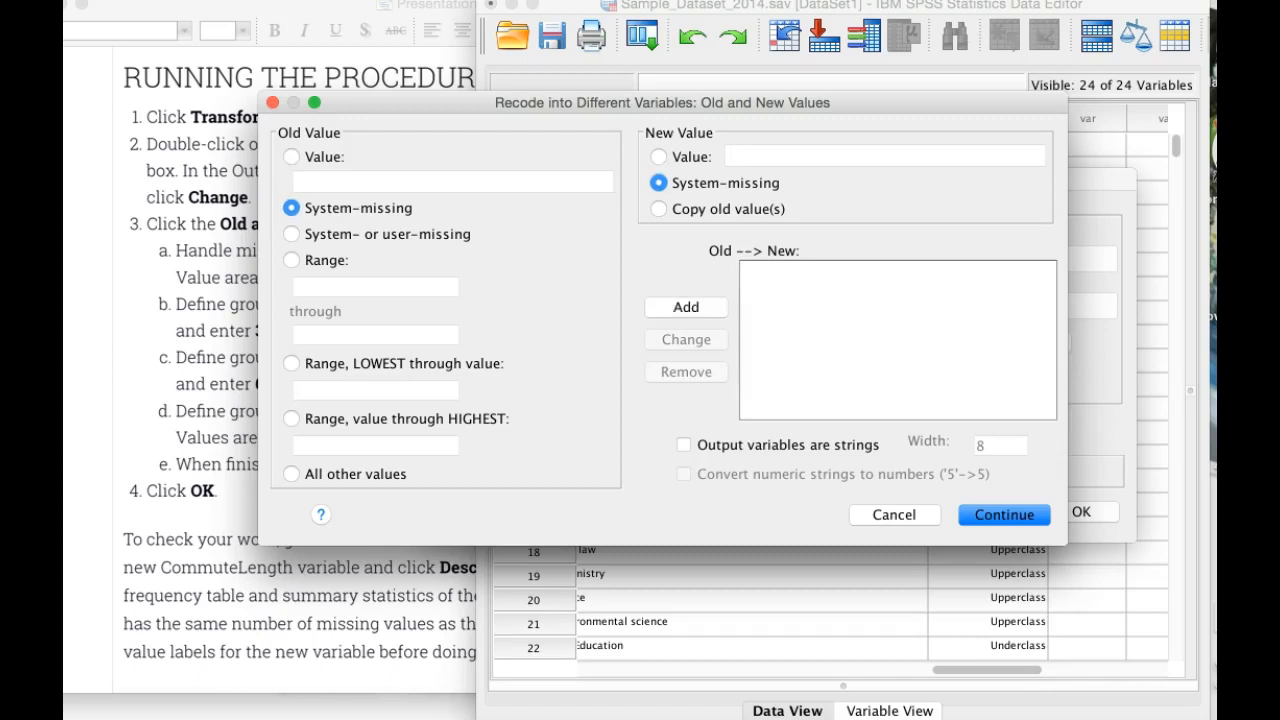
click(686, 307)
Step: Consult the procedure slide in PowerPoint and add an SPSS rule recoding the range from lowest through 30 to the new value 1
click(291, 157)
click(658, 157)
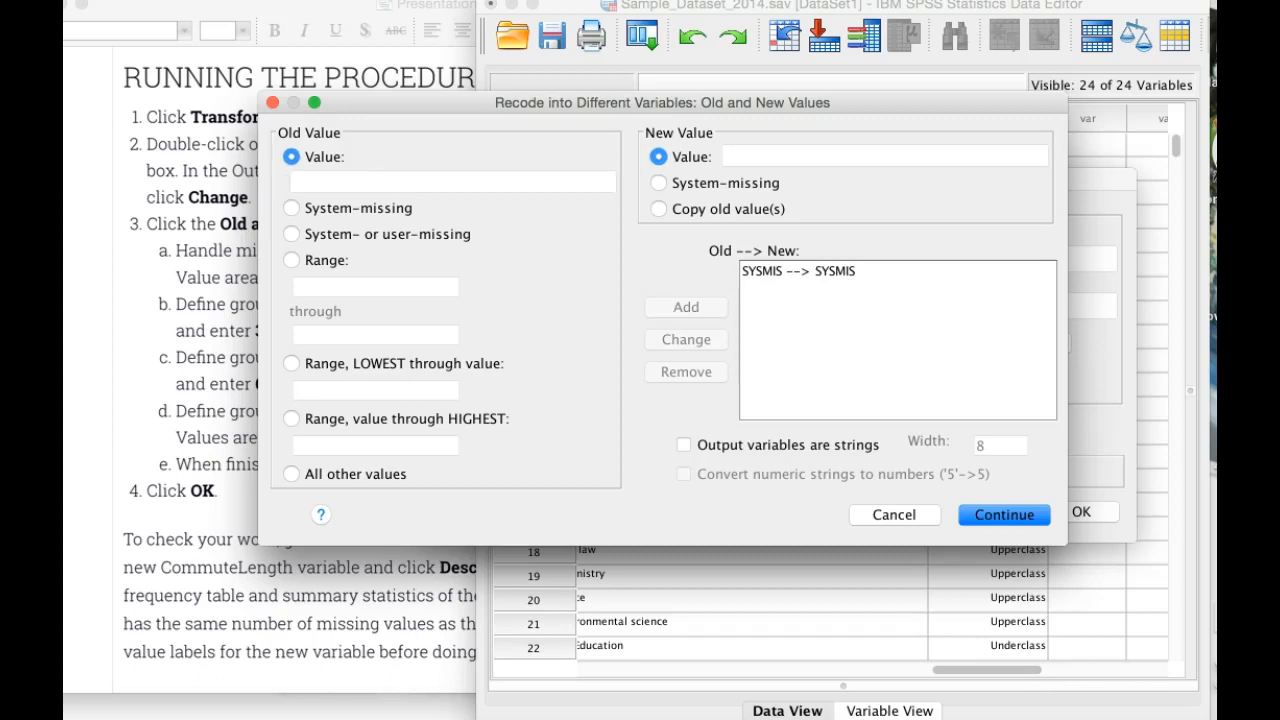
key(super+Tab)
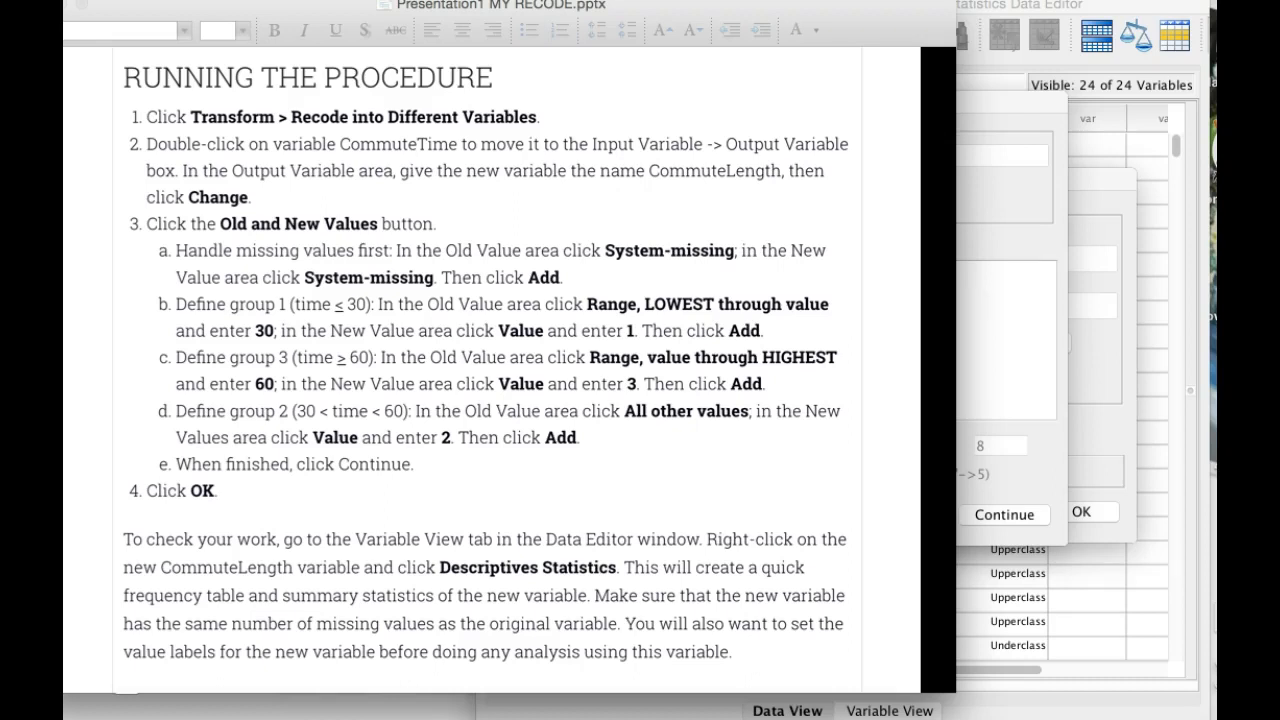
key(super+Tab)
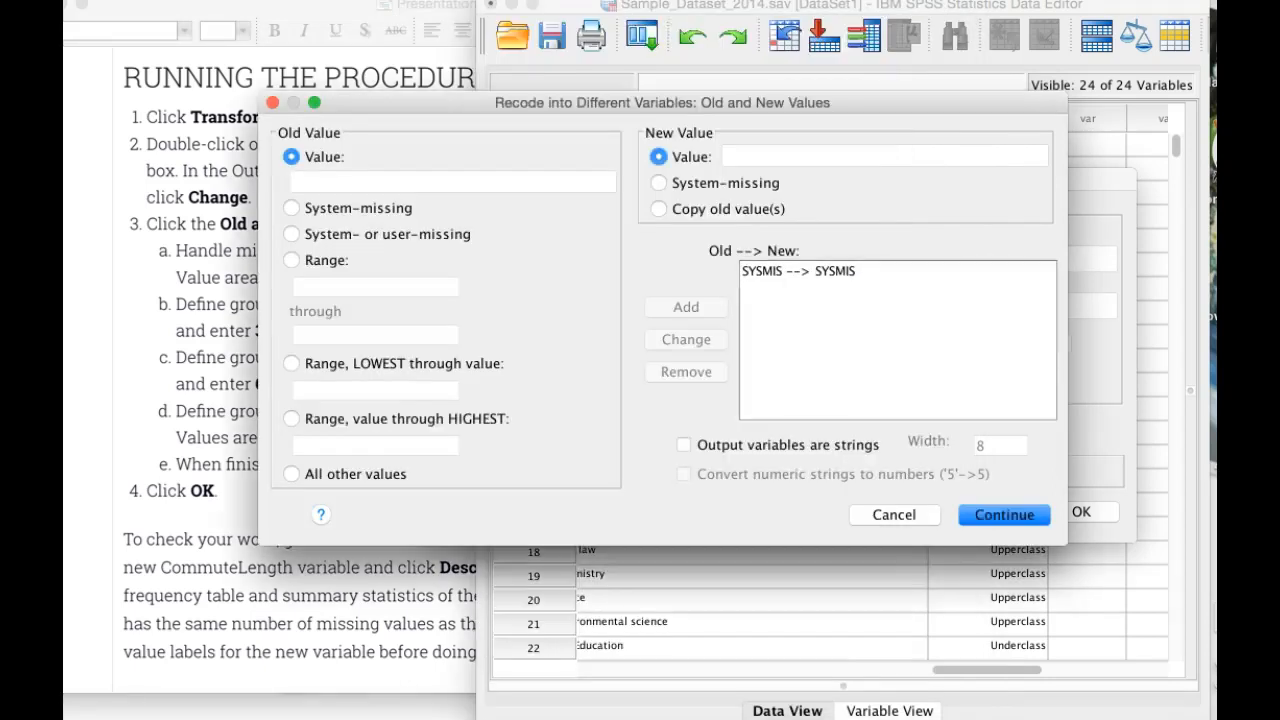
click(291, 364)
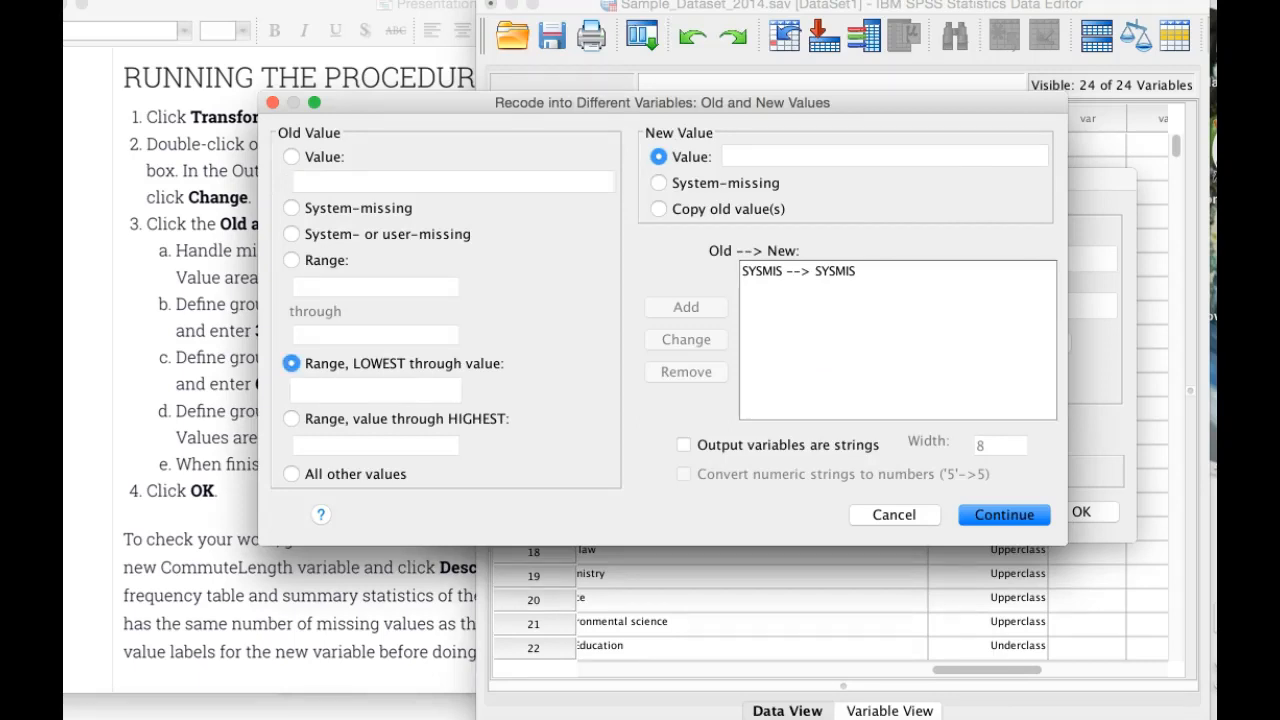
click(375, 390)
text(30)
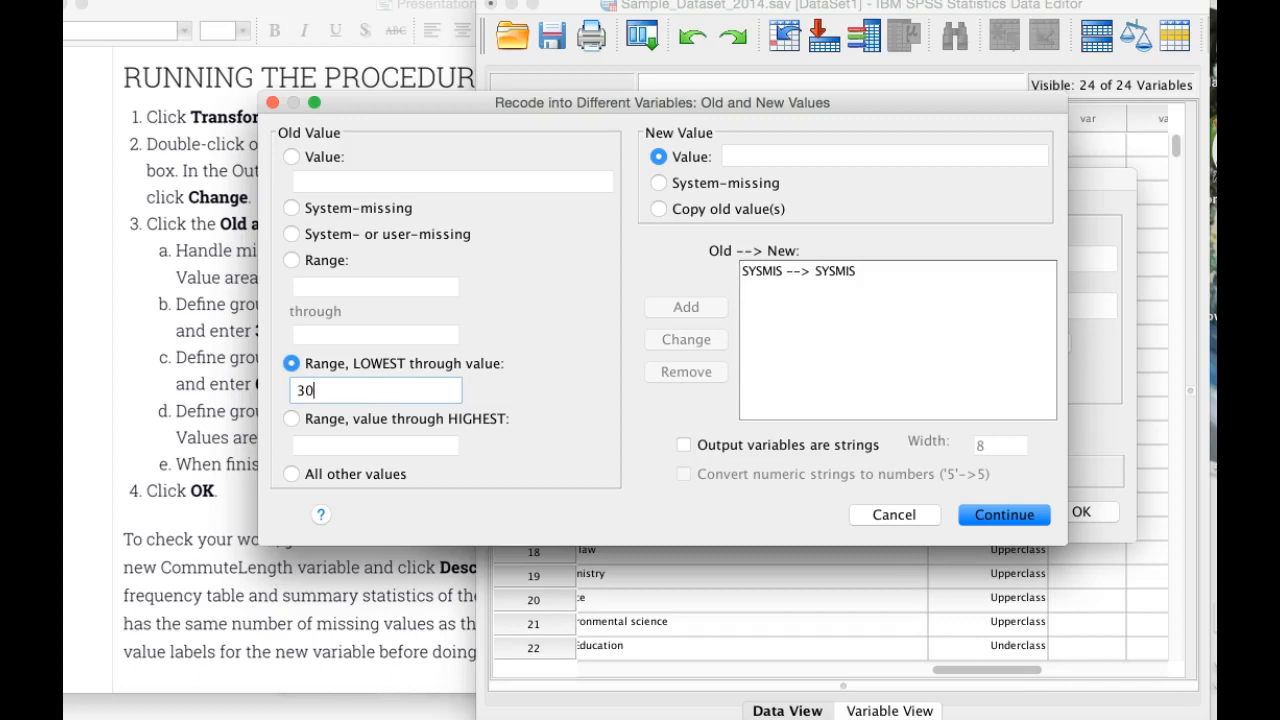
click(885, 156)
text(1)
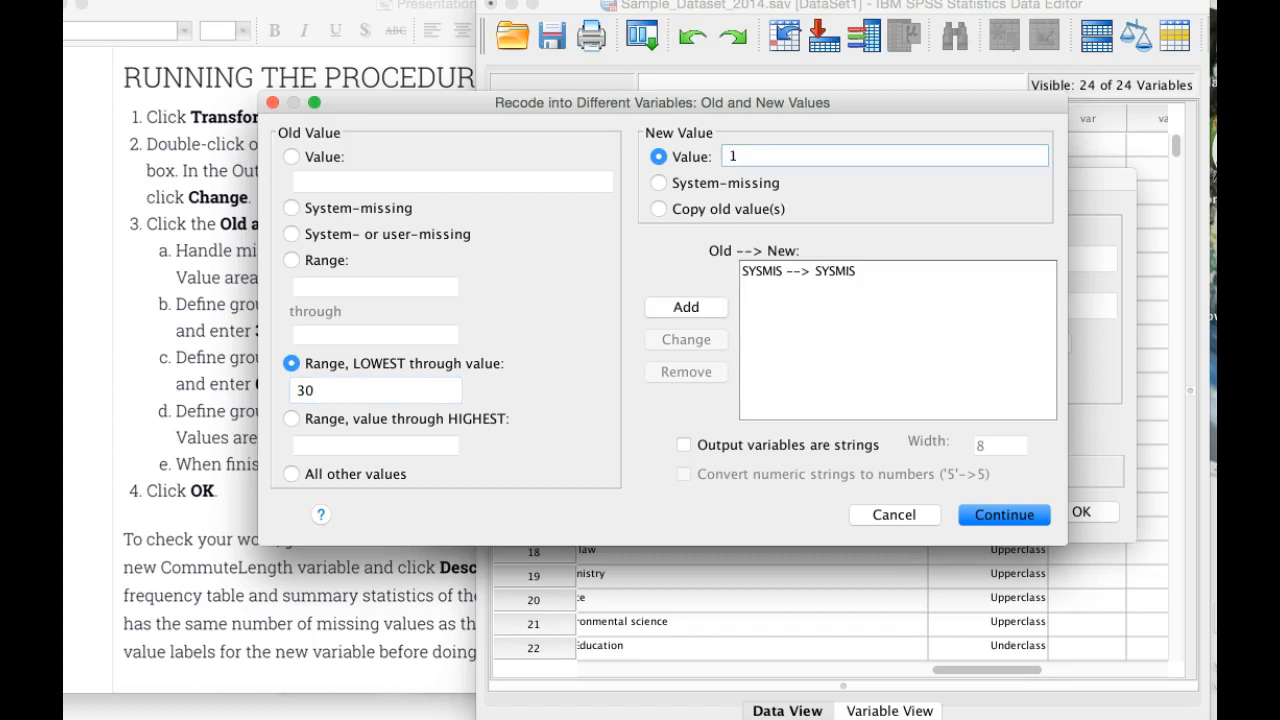
click(686, 307)
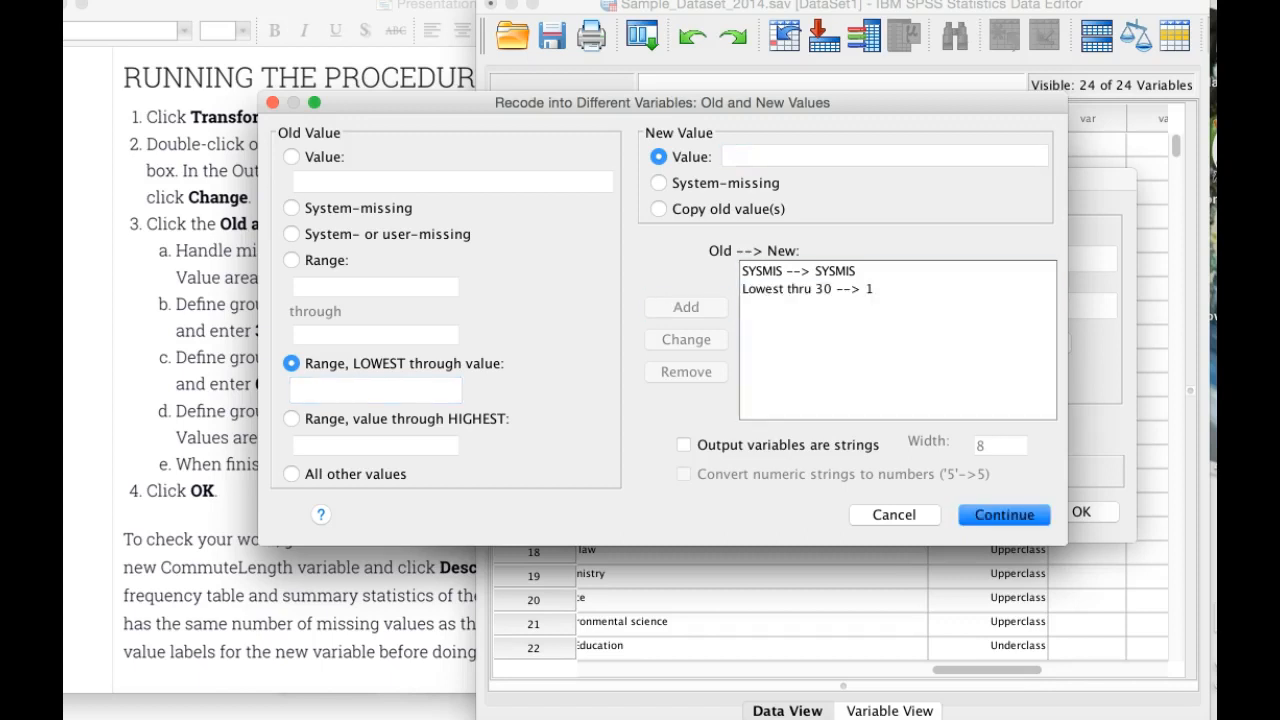
Step: Review the procedure slide in PowerPoint and add an SPSS rule recoding the range from 60 through highest to the new value 3
click(190, 400)
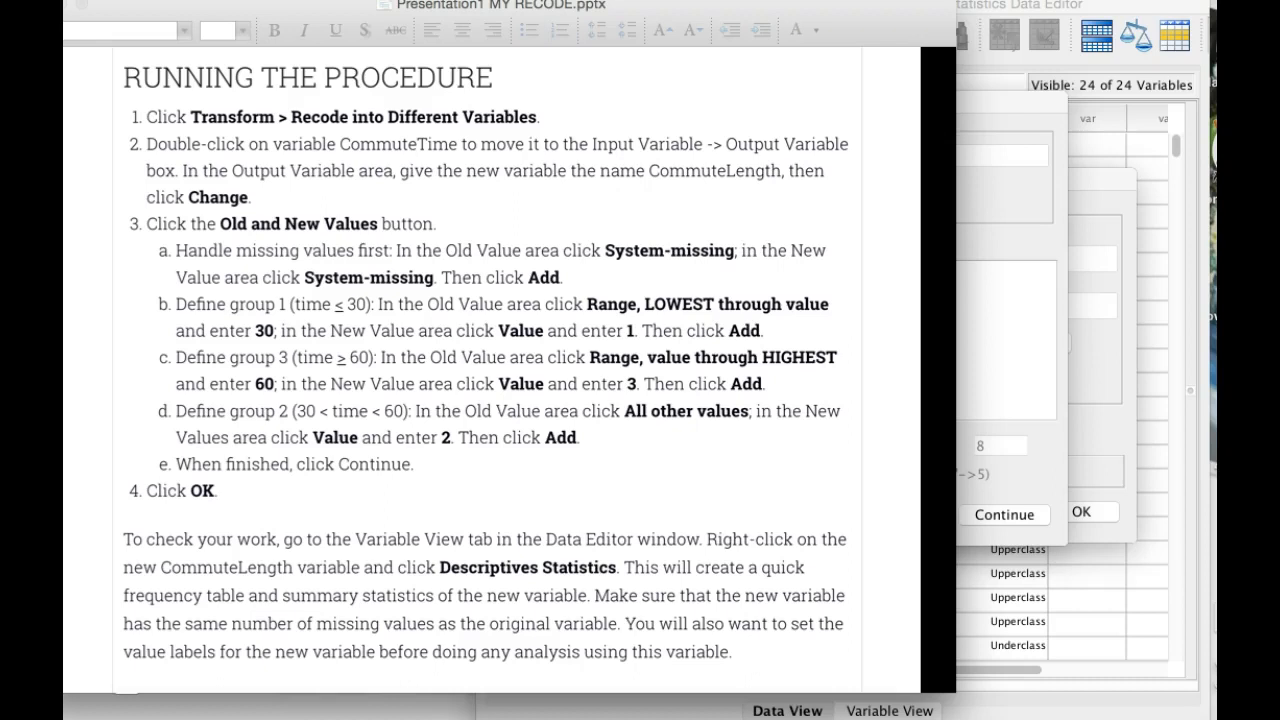
key(super+Tab)
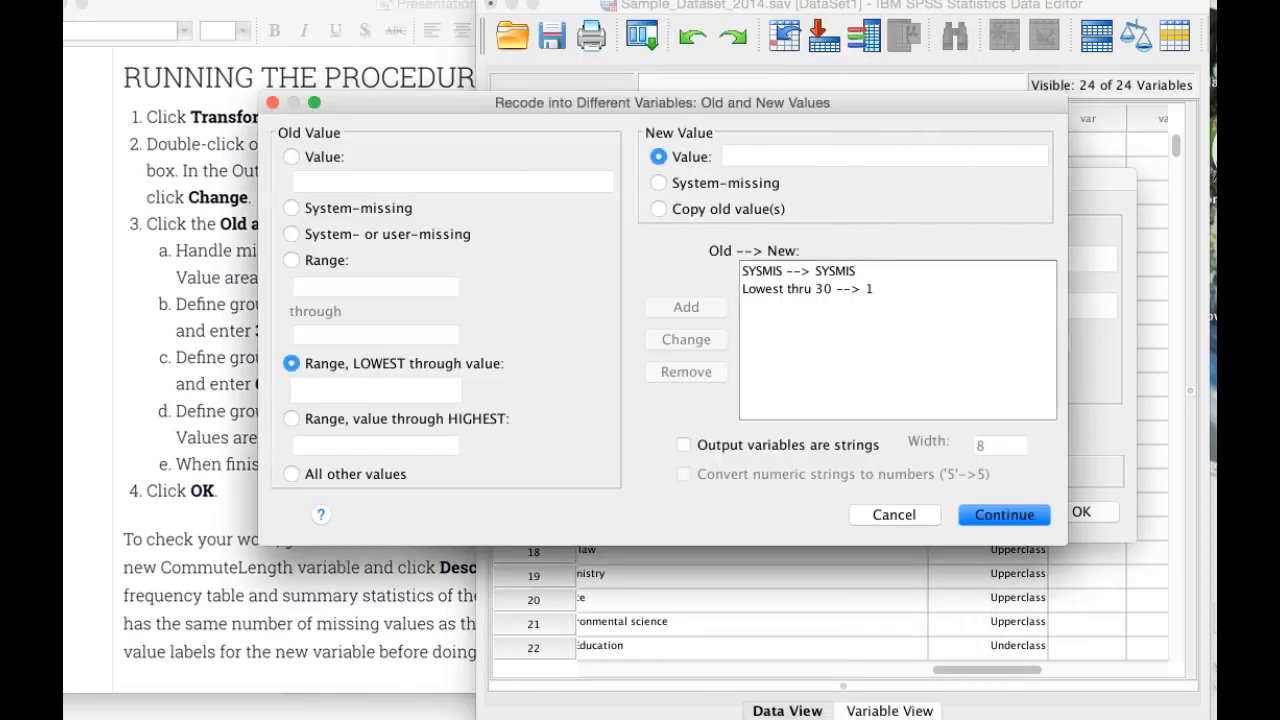
click(291, 419)
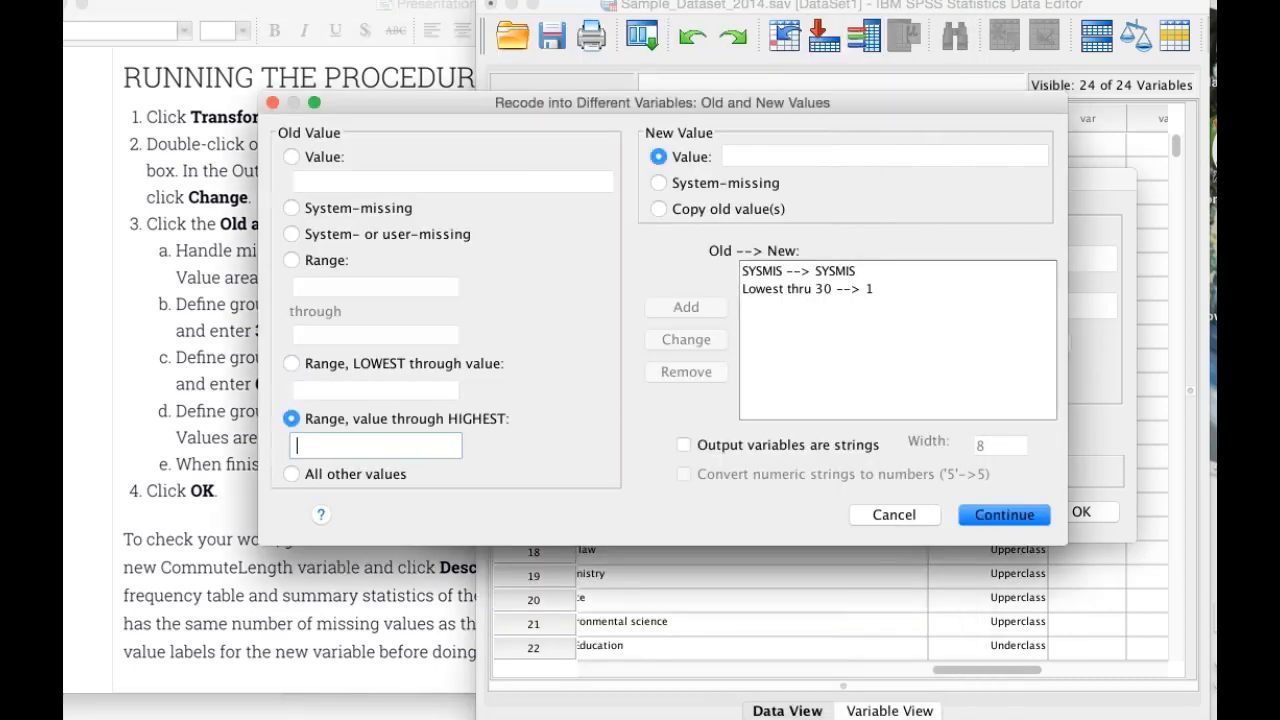
text(60)
key(Tab)
text(3)
click(686, 307)
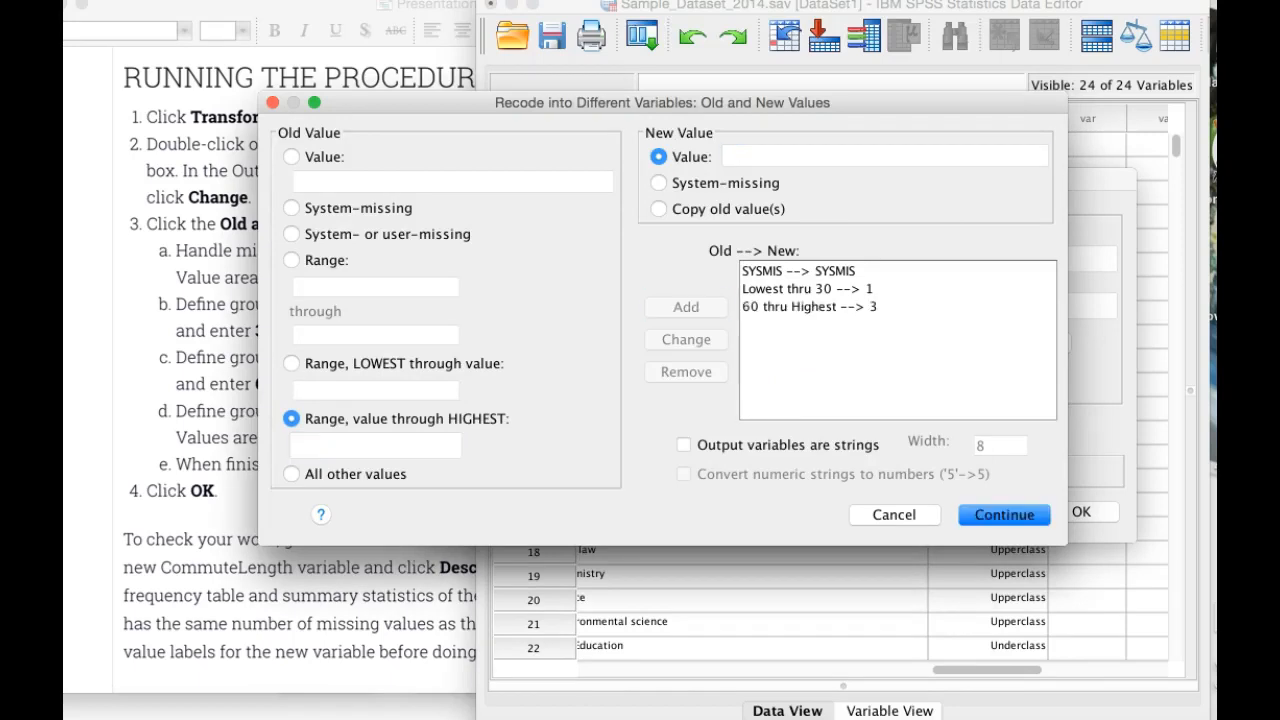
Step: Add a rule recoding all other values to the new value 2, checking it against the PowerPoint procedure slide
click(291, 474)
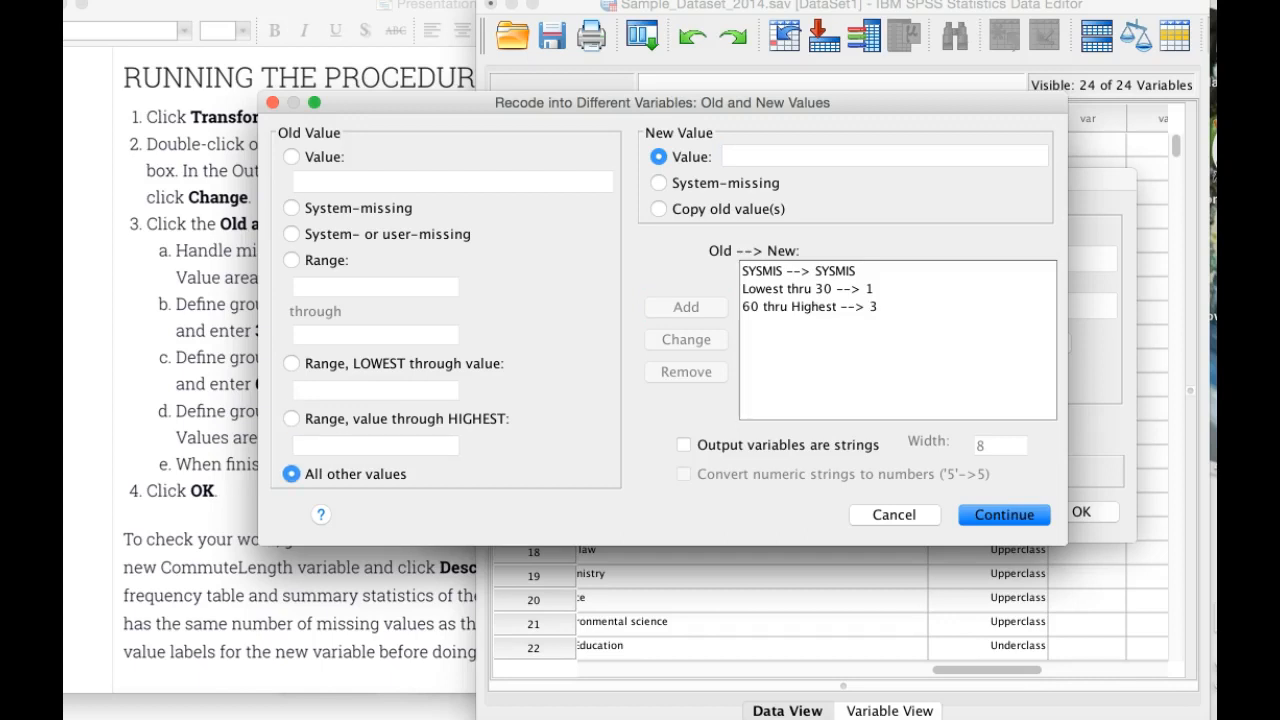
key(super+Tab)
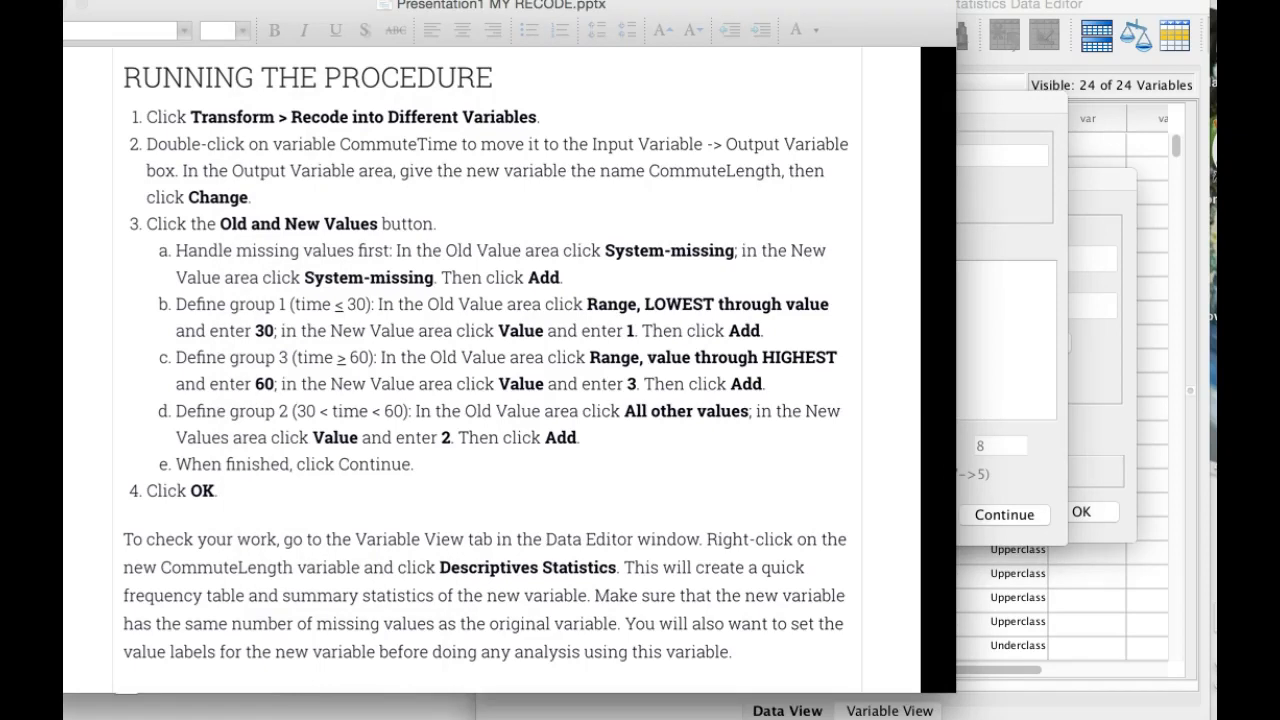
click(1002, 156)
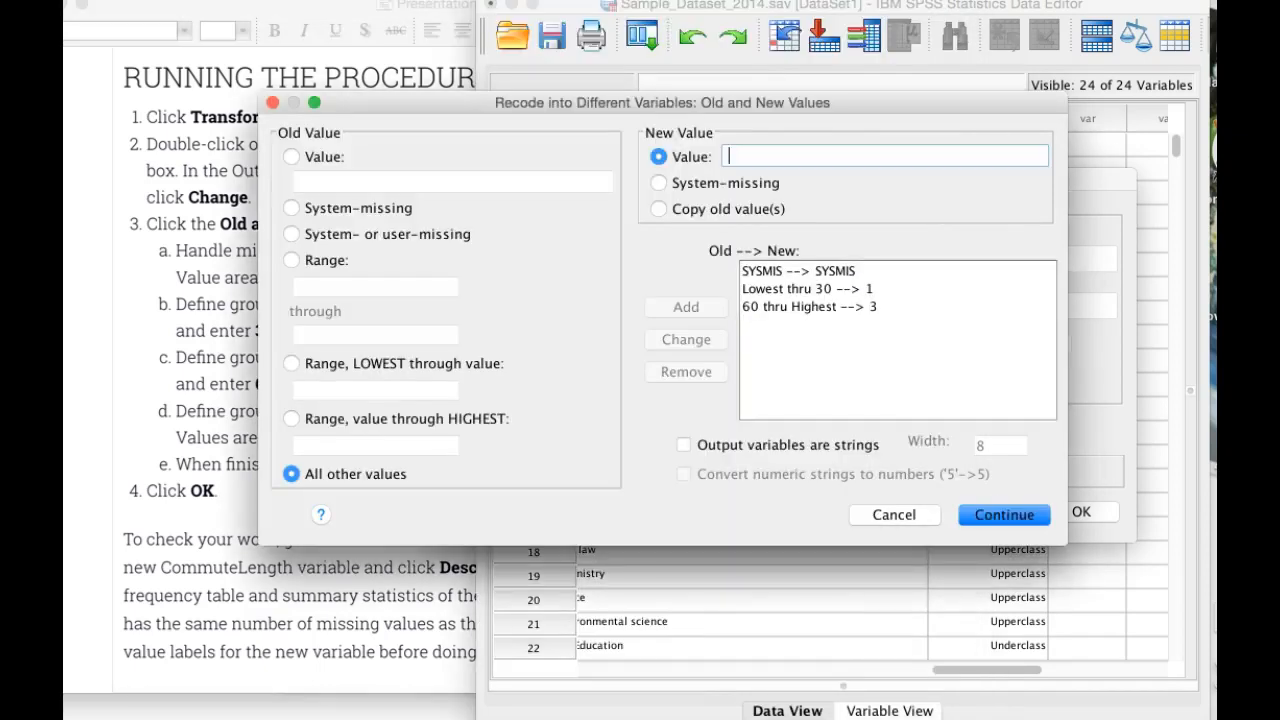
text(2)
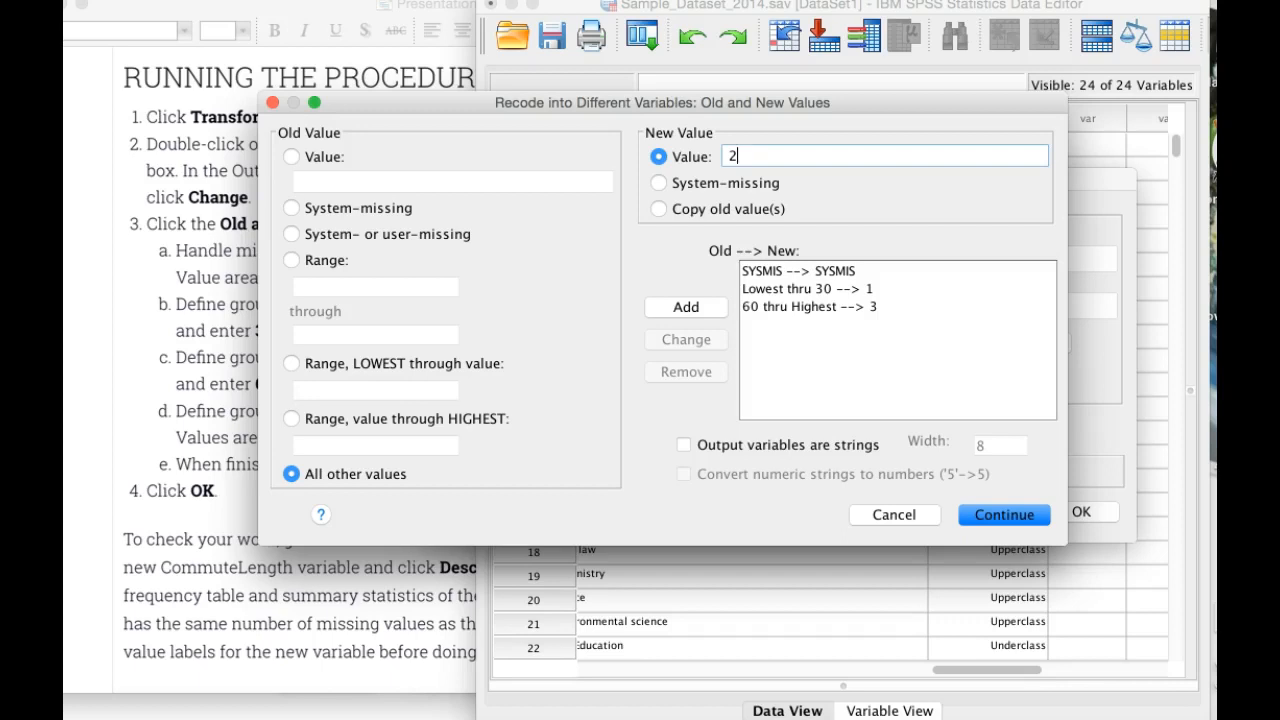
click(291, 260)
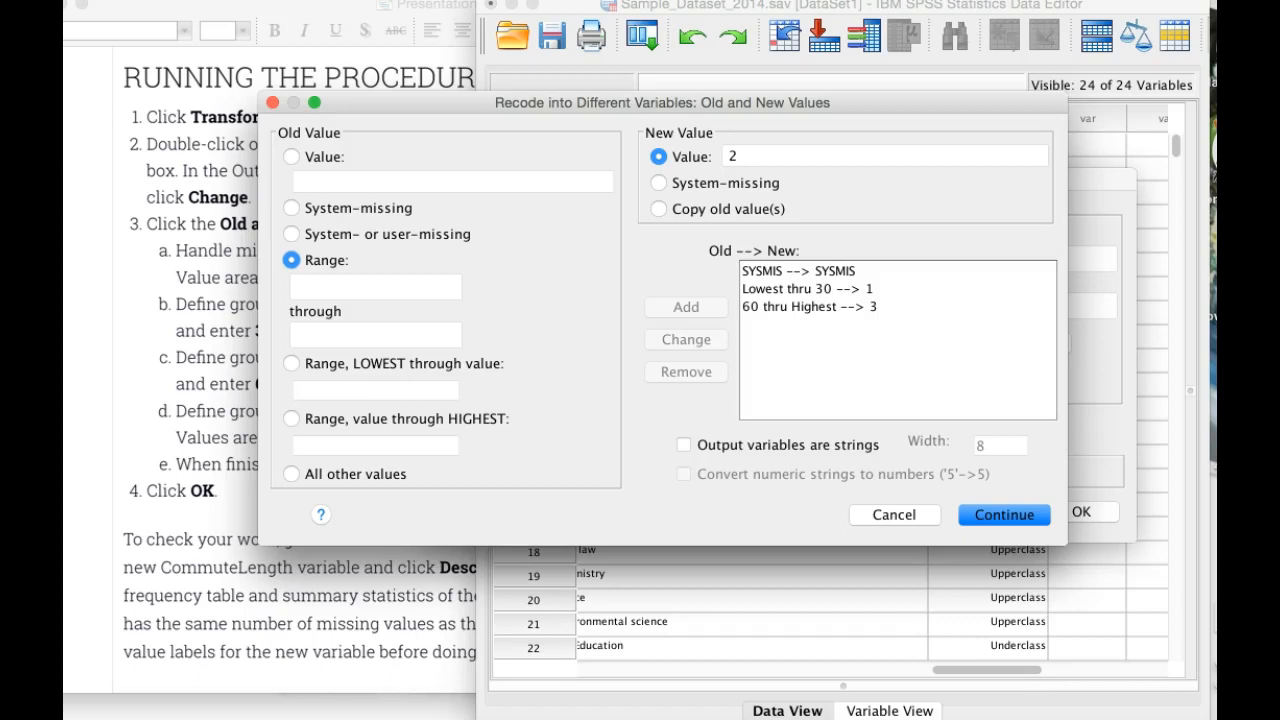
click(291, 474)
click(686, 307)
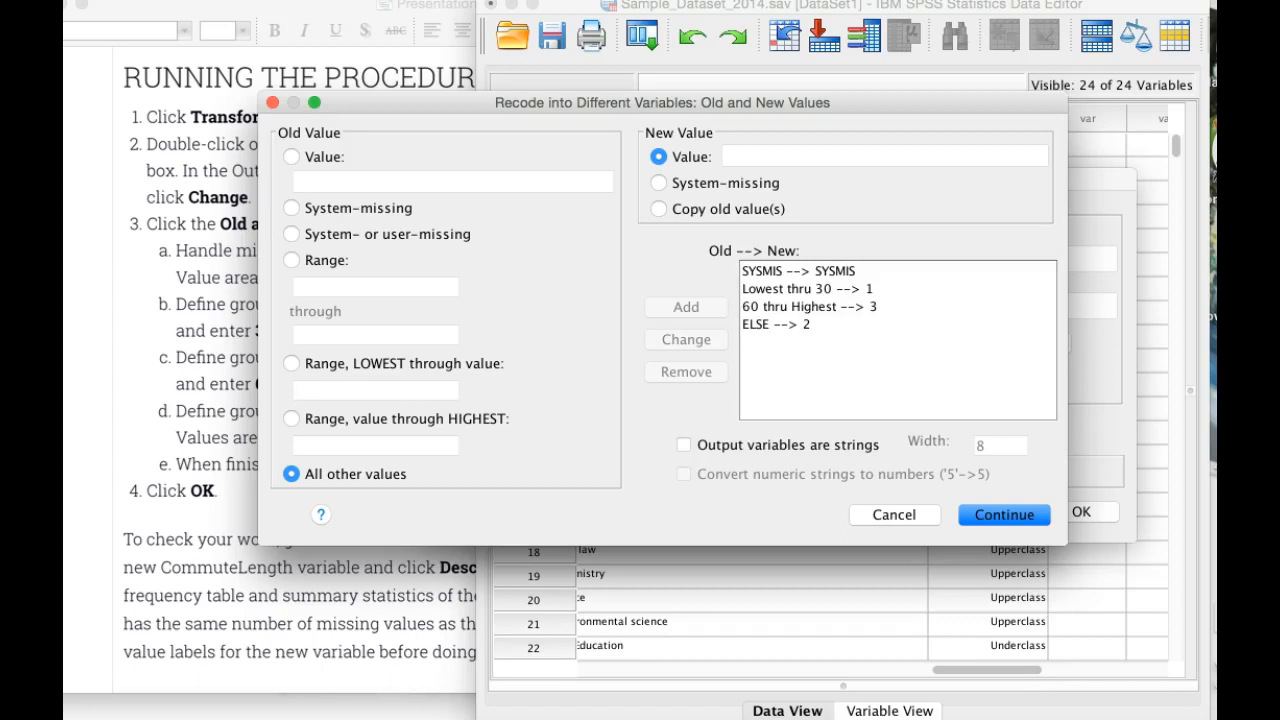
Step: Accept the recode rules, run the recode of CommuteTime into CommuteLength, and close the resulting output document without saving it
key(Return)
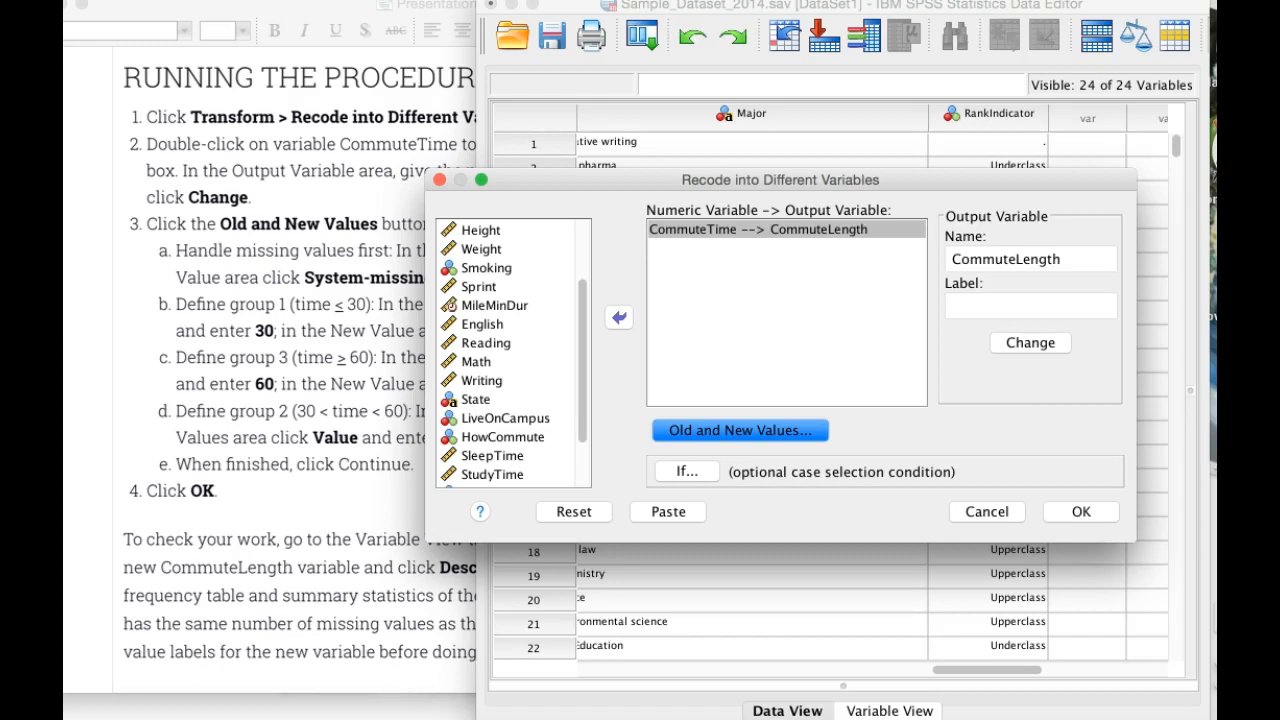
click(1081, 512)
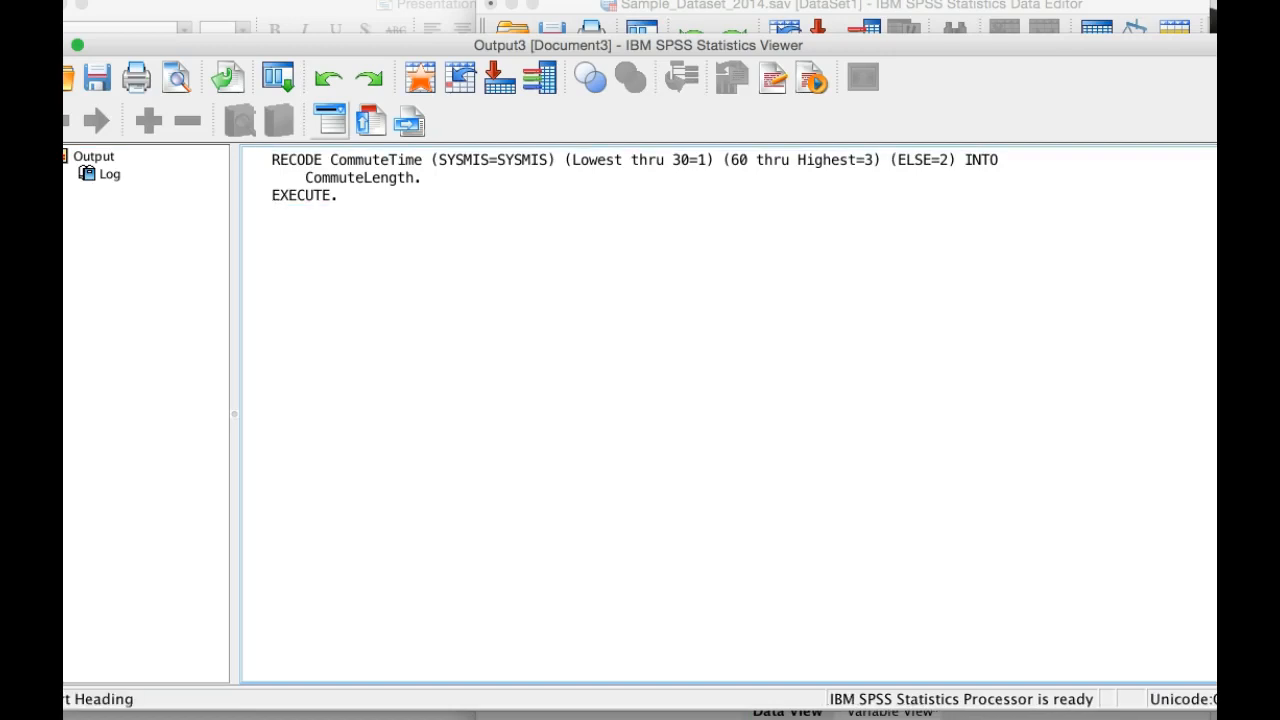
click(35, 45)
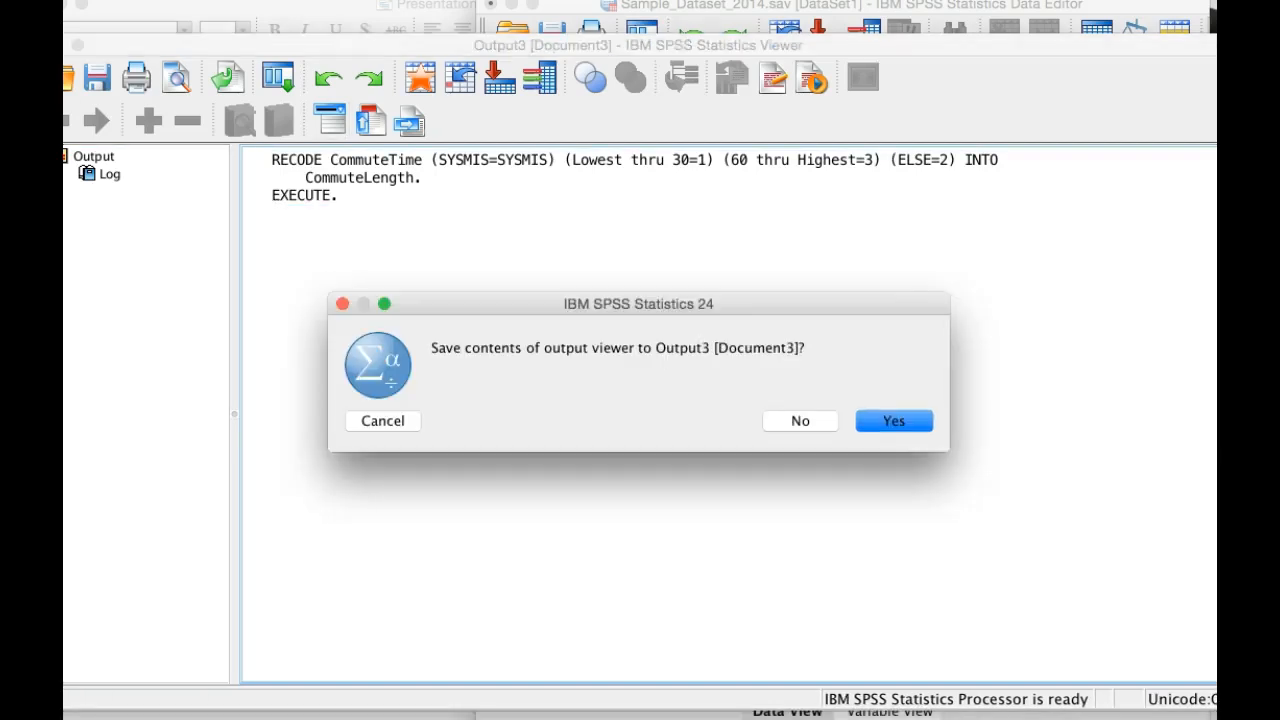
click(800, 420)
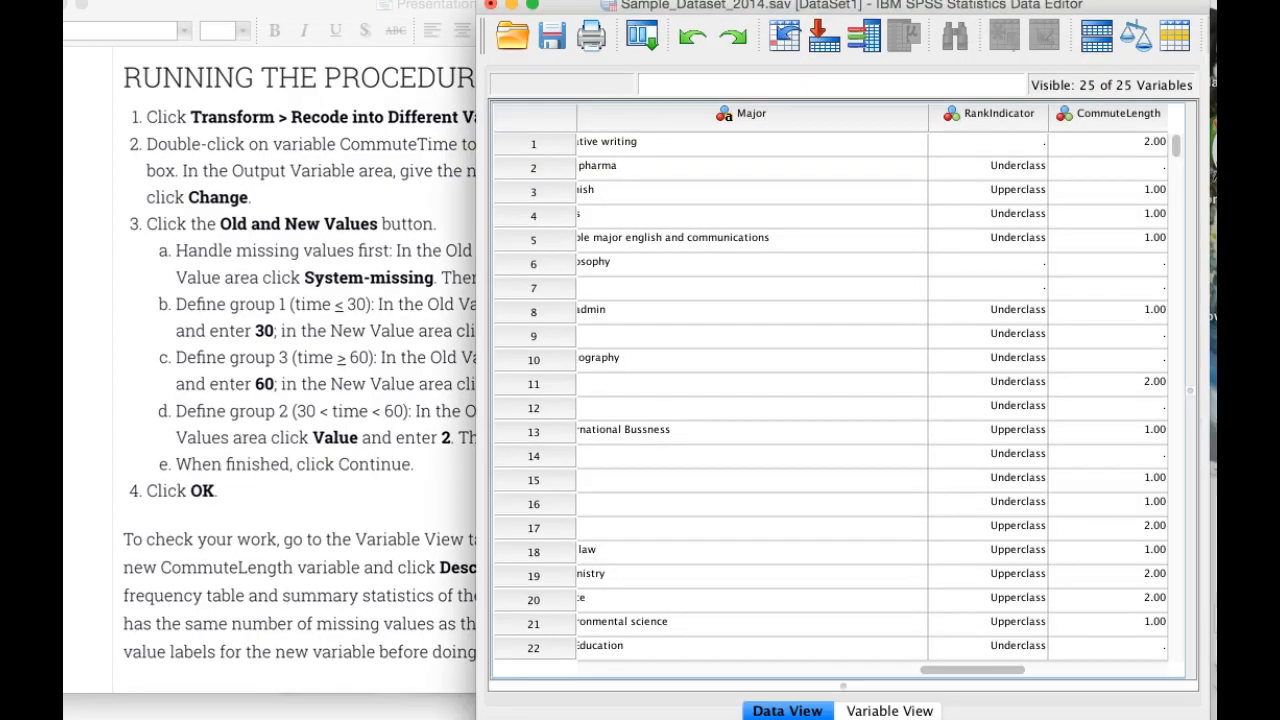
Step: Find the new CommuteLength variable in the variable definitions and check its properties
scroll(840, 390, left, 15)
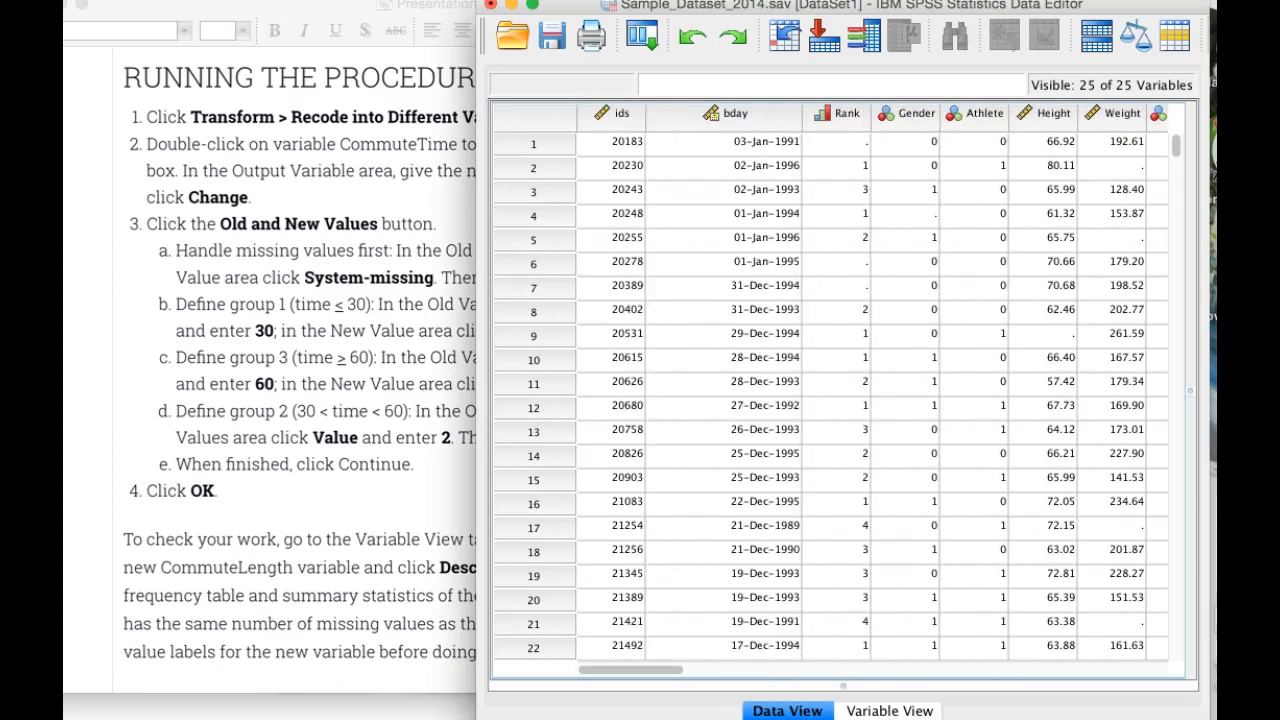
click(889, 711)
scroll(840, 390, down, 5)
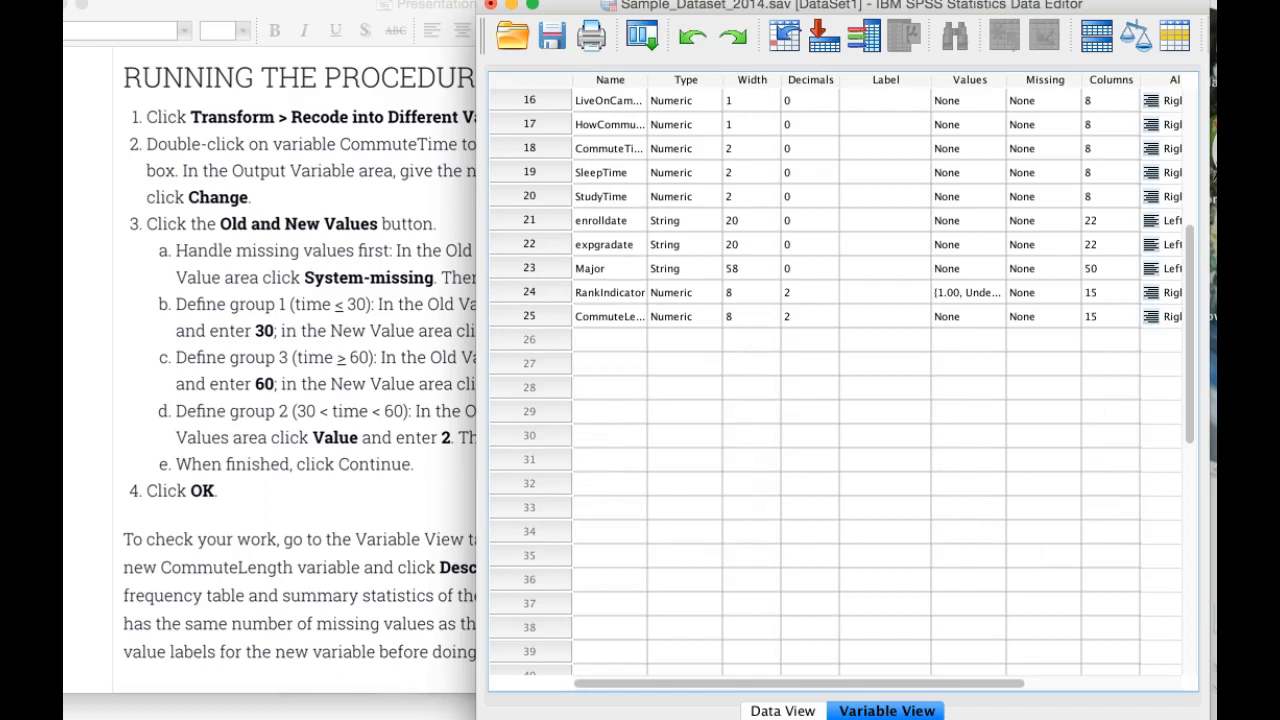
Step: Return to the data grid and examine the recoded CommuteLength values down through the cases
click(783, 711)
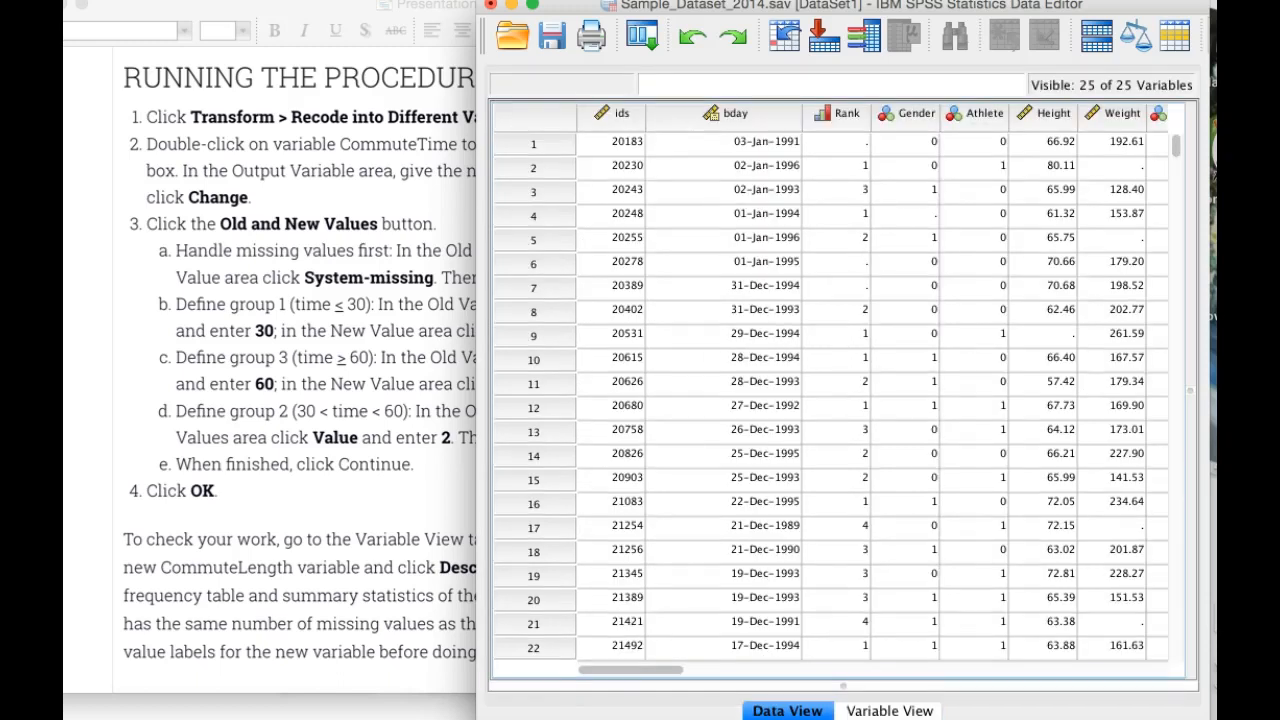
scroll(866, 396, right, 15)
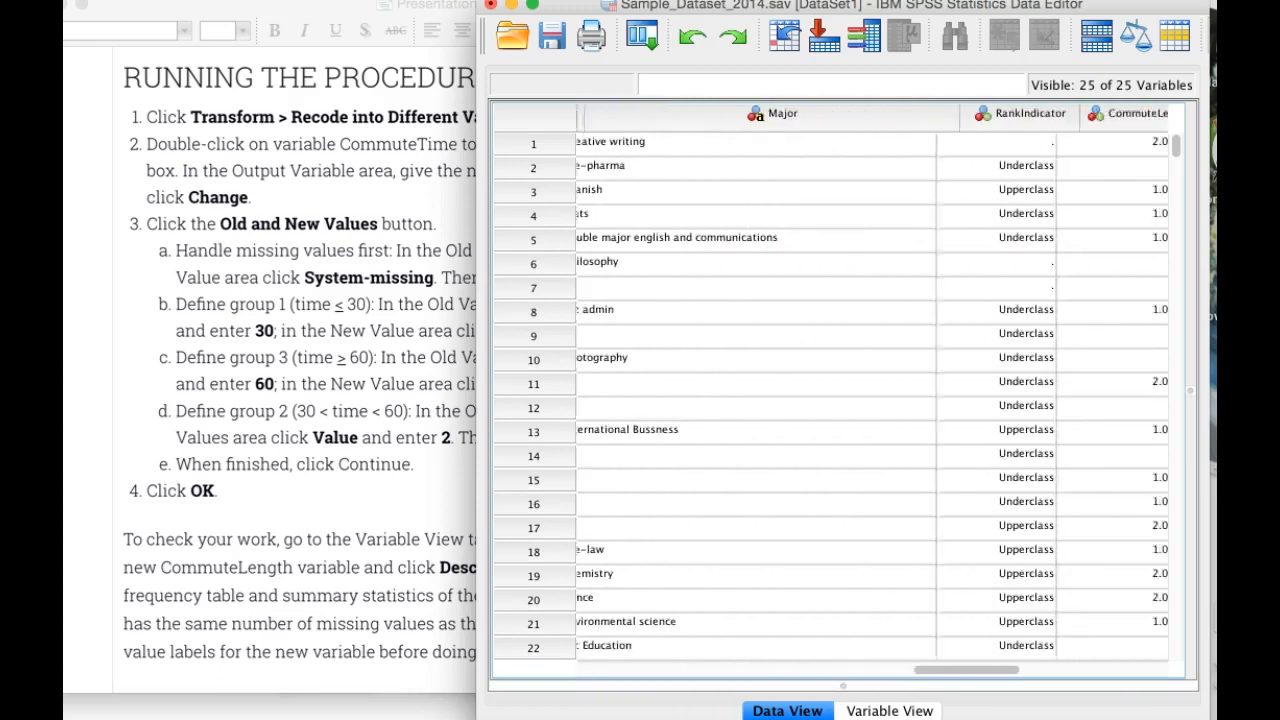
scroll(866, 396, right, 2)
scroll(866, 396, left, 2)
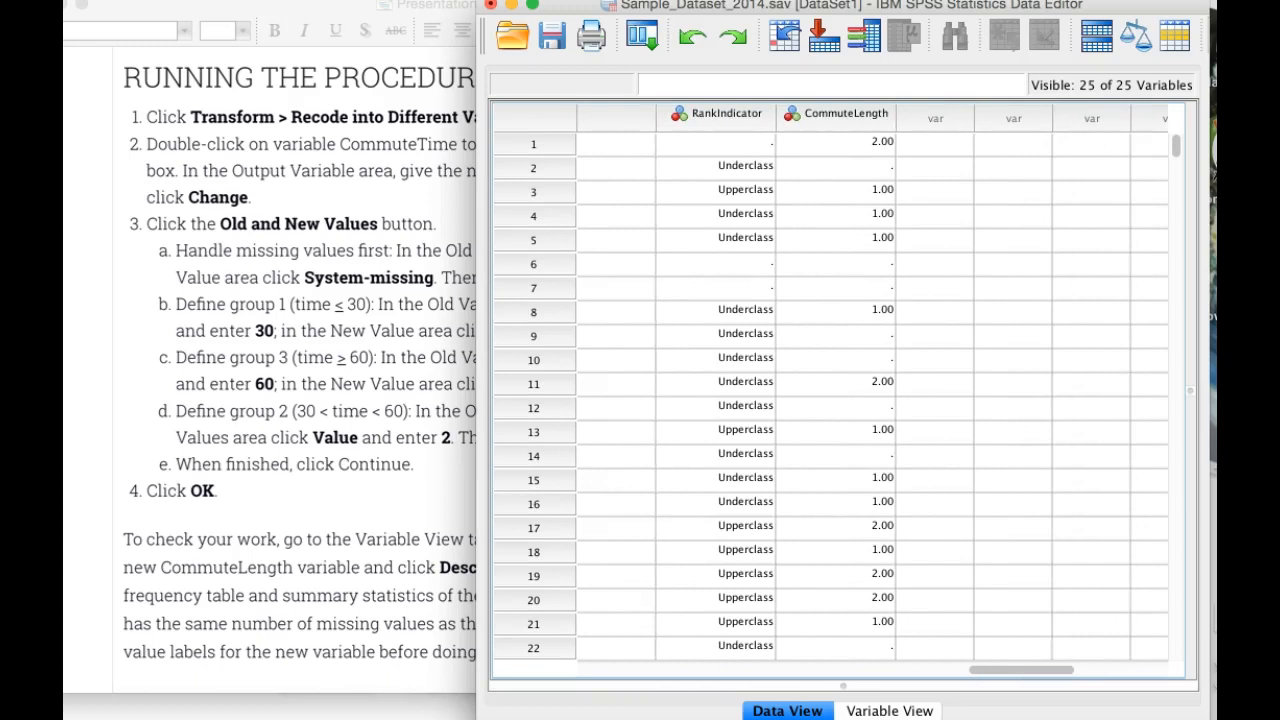
scroll(866, 396, down, 15)
scroll(866, 396, down, 20)
scroll(866, 396, down, 20)
scroll(866, 396, down, 20)
scroll(866, 396, down, 20)
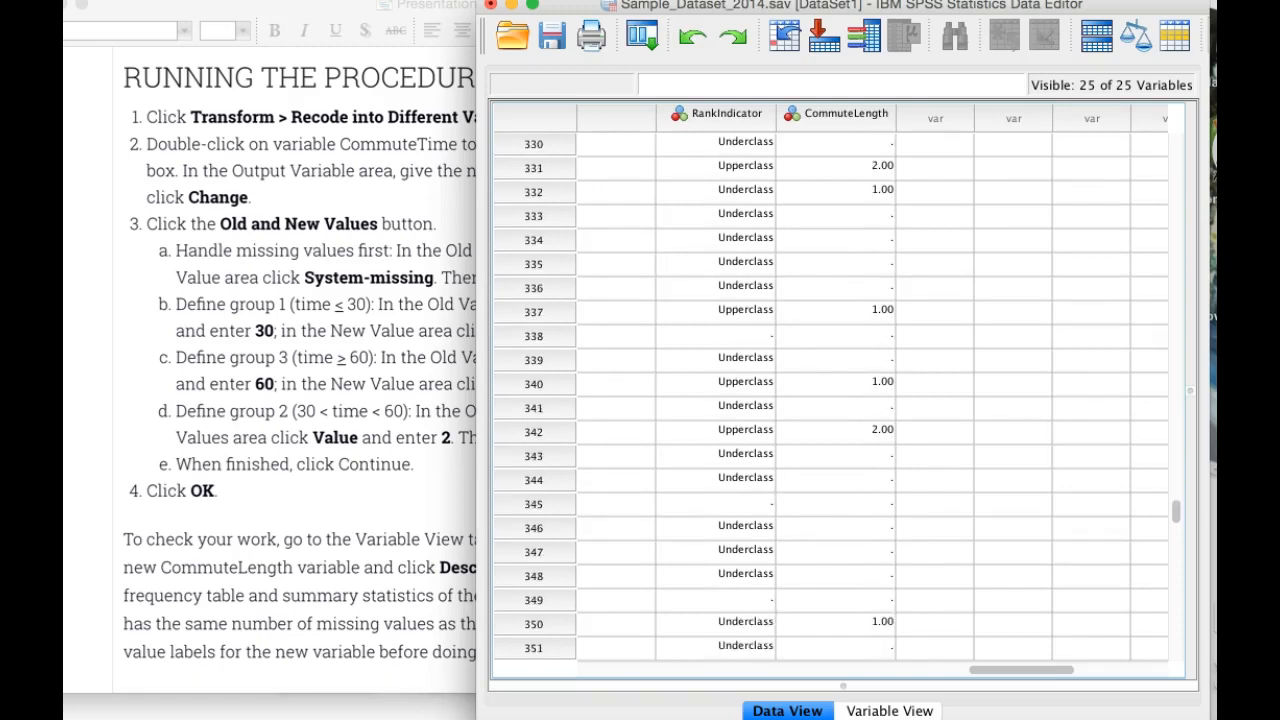
scroll(866, 396, down, 5)
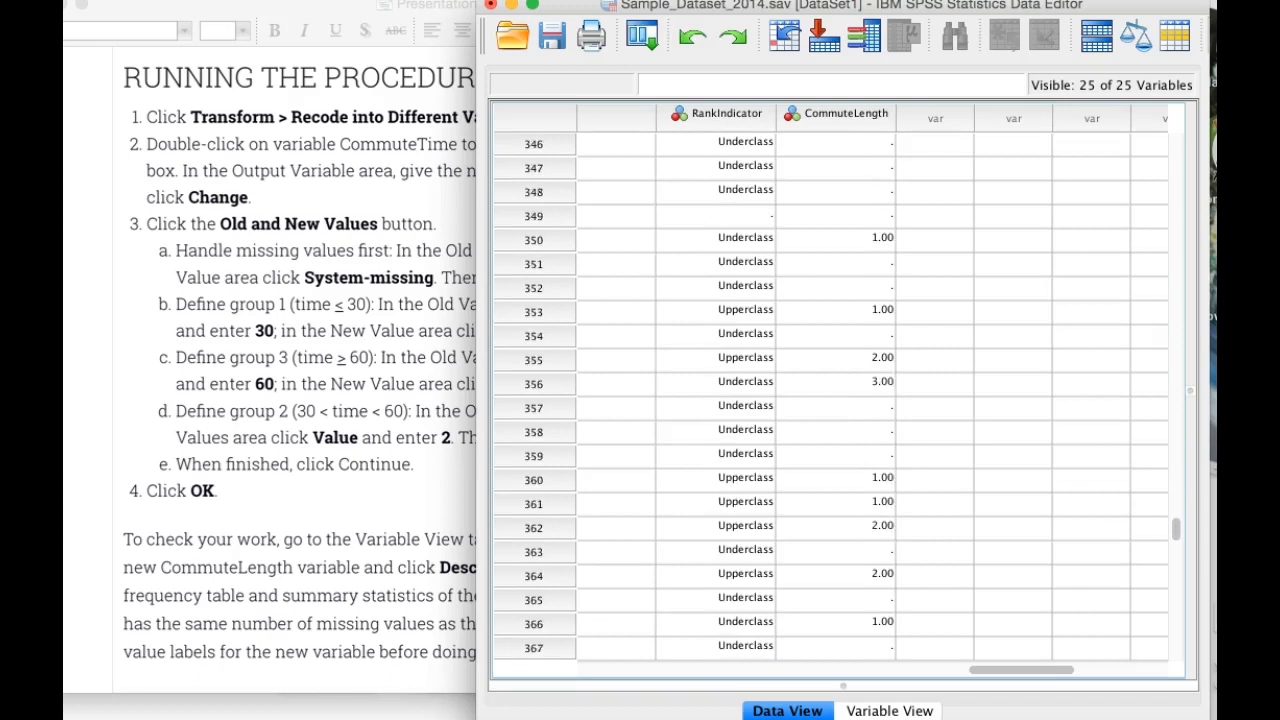
scroll(866, 396, down, 17)
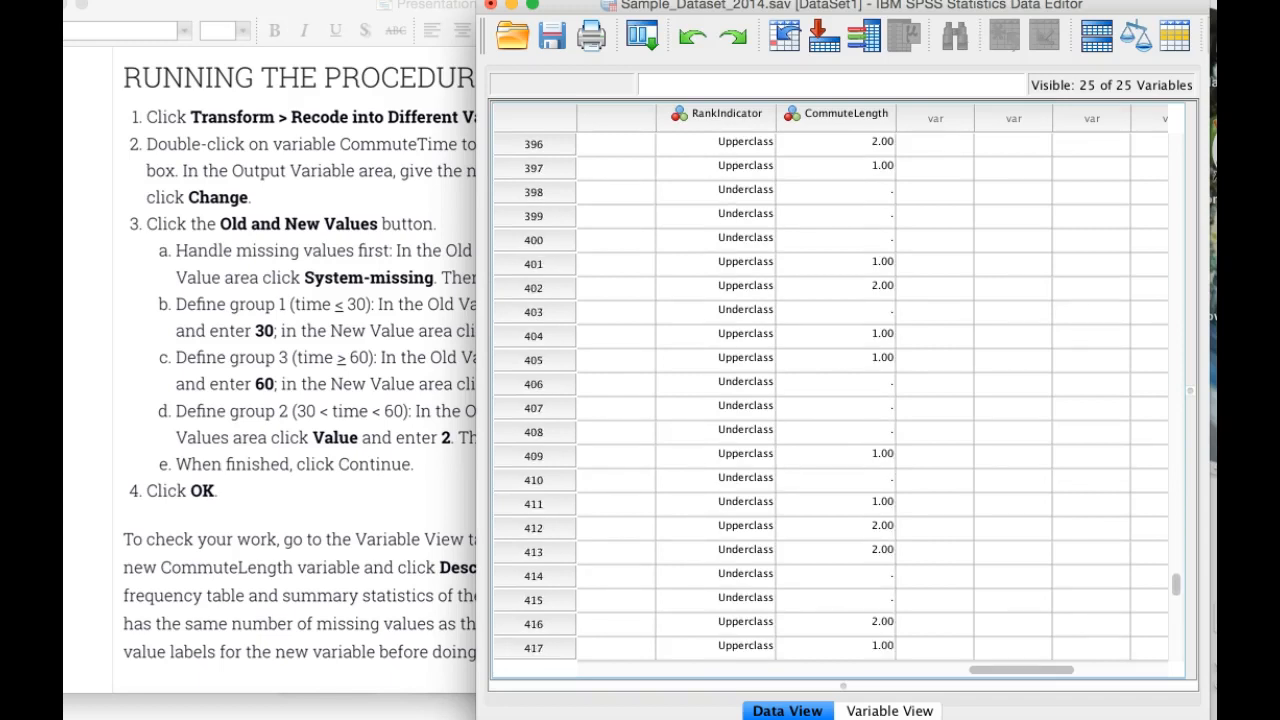
Step: Switch to the PowerPoint procedure slide to consult the instructions for checking the new CommuteLength variable
key(super+Tab)
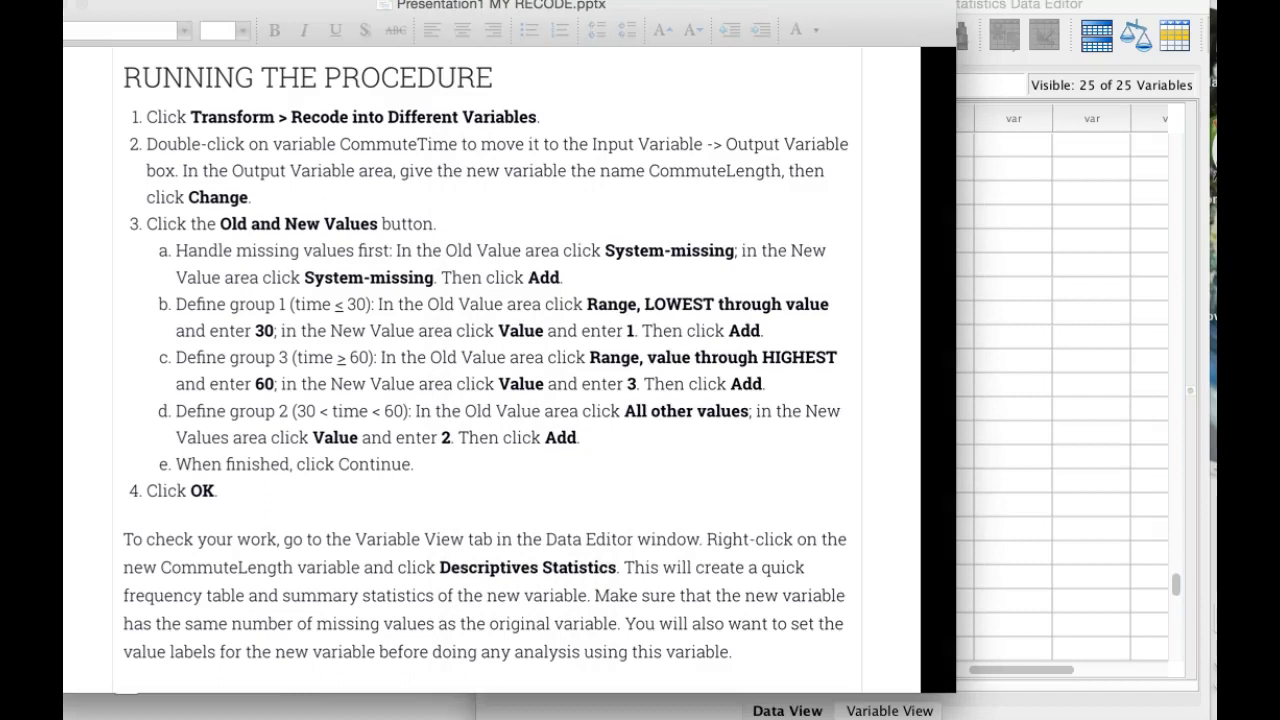